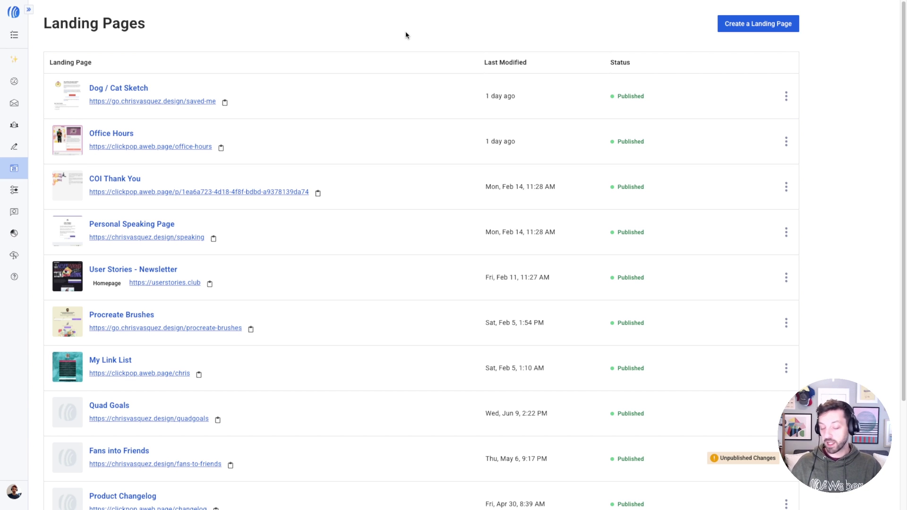
Create a new landing page from the Build From Scratch template.
left_click(782, 31)
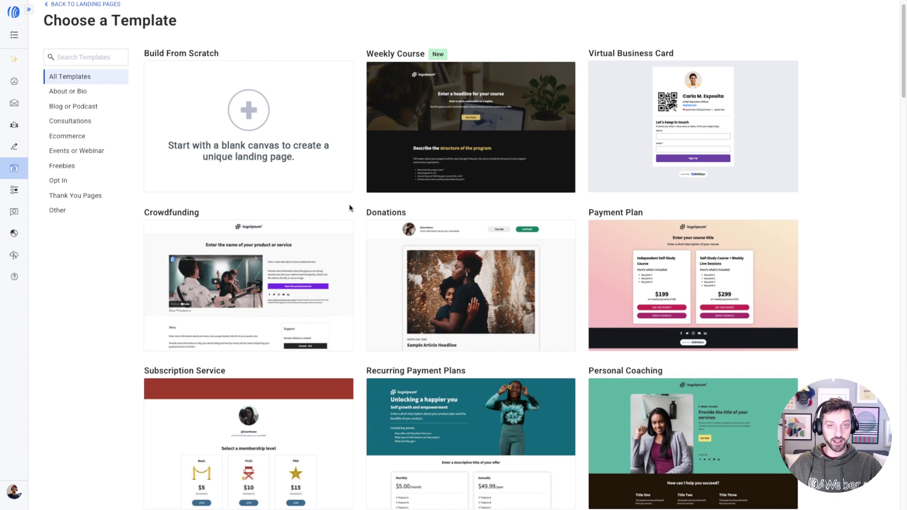
mouse_move(251, 97)
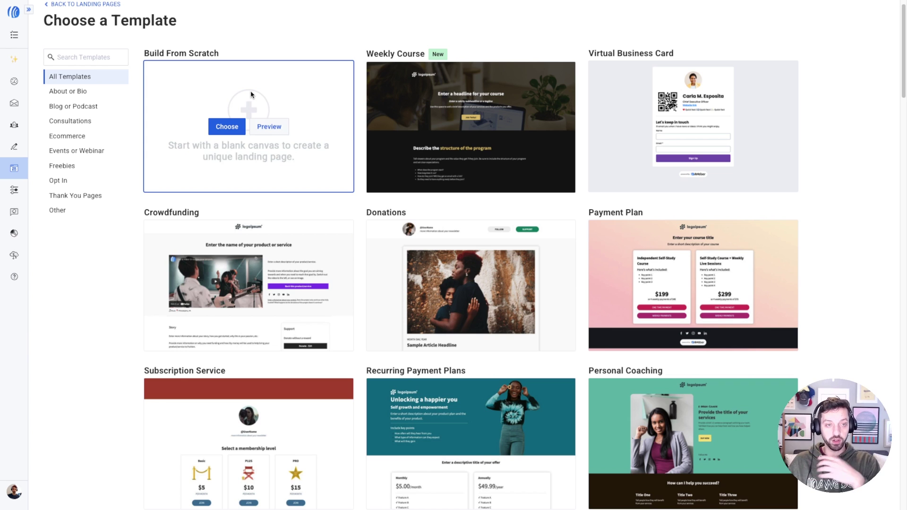
left_click(225, 128)
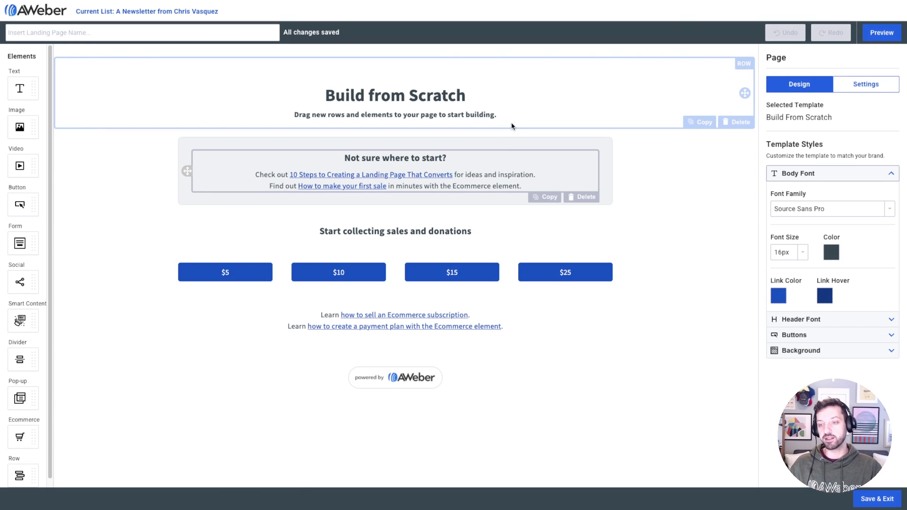
Set the template's body font color to the warm off-white #FFFFF7.
left_click(832, 255)
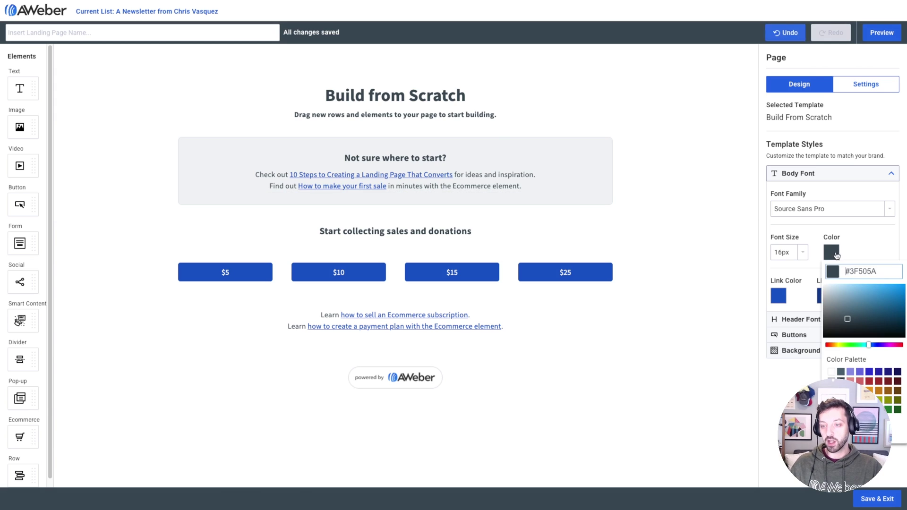
double_click(865, 272)
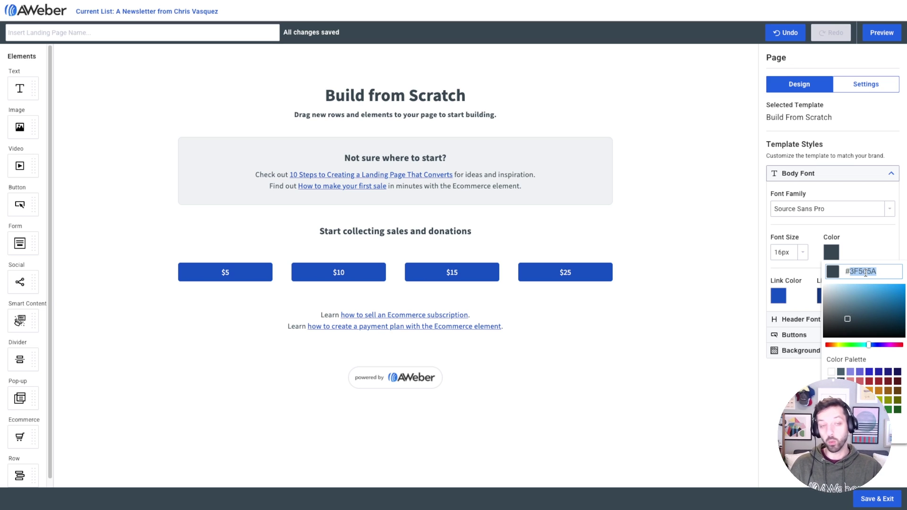
type("ffffff")
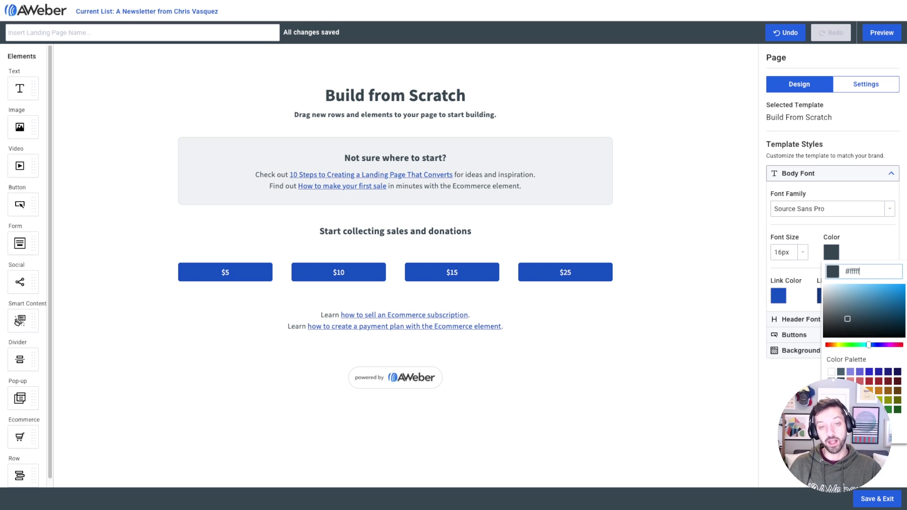
left_click_drag(826, 289, 806, 283)
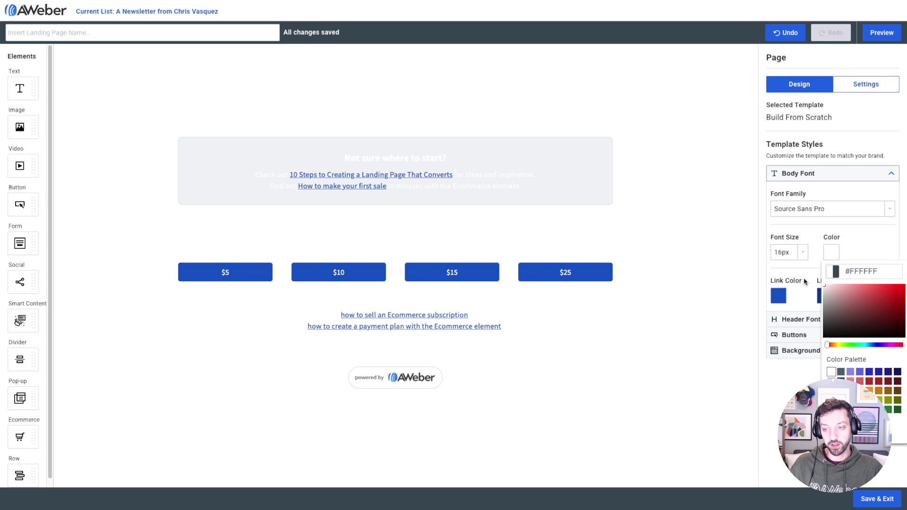
left_click(856, 271)
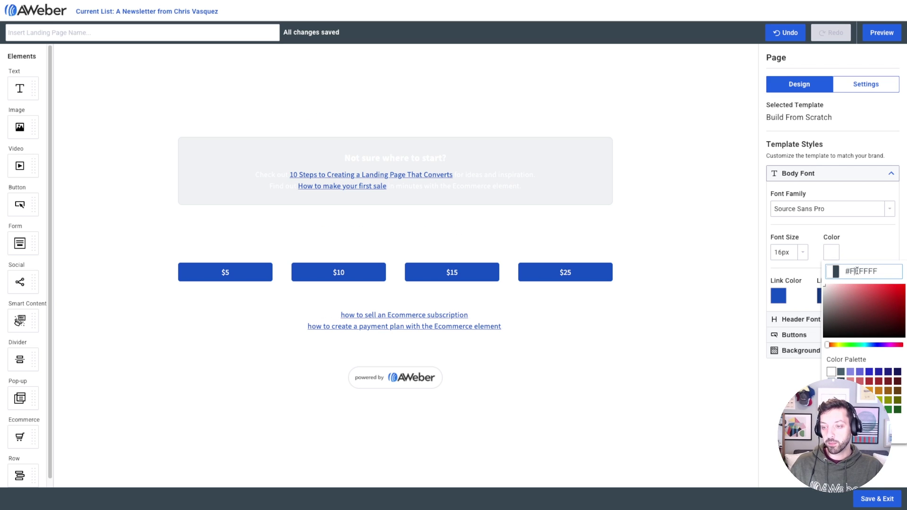
left_click(838, 346)
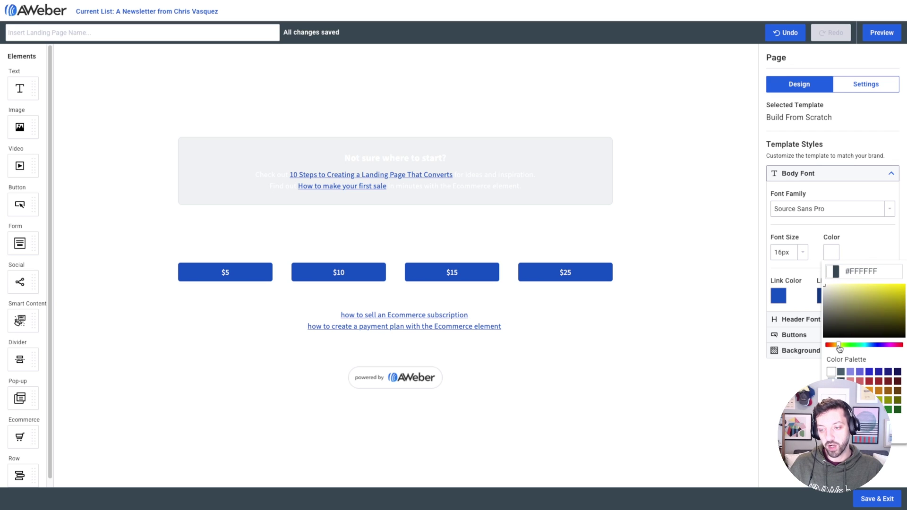
left_click(857, 270)
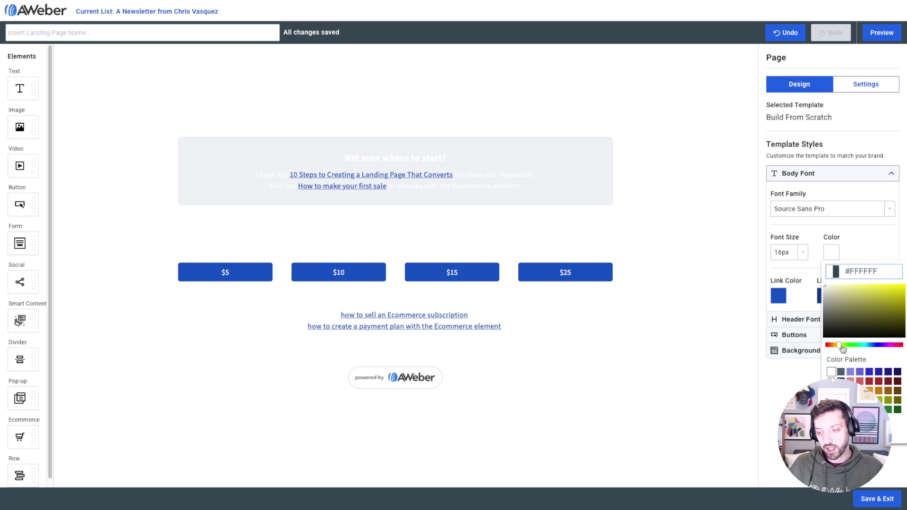
left_click(826, 287)
left_click(826, 286)
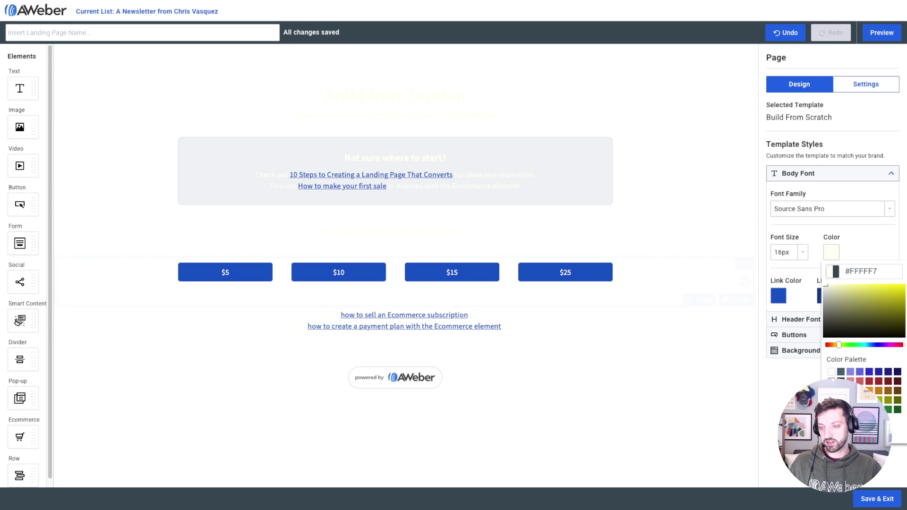
Set the page background color to the near-black #111112.
left_click(803, 350)
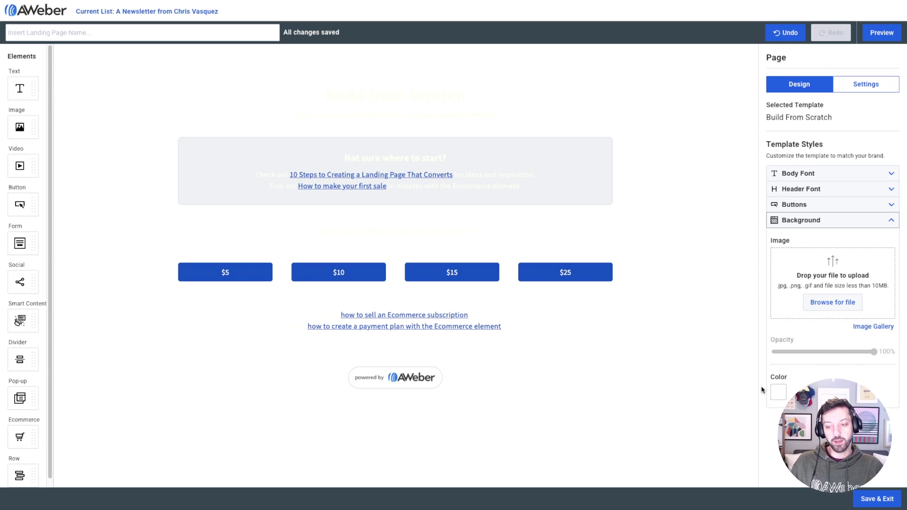
left_click(778, 394)
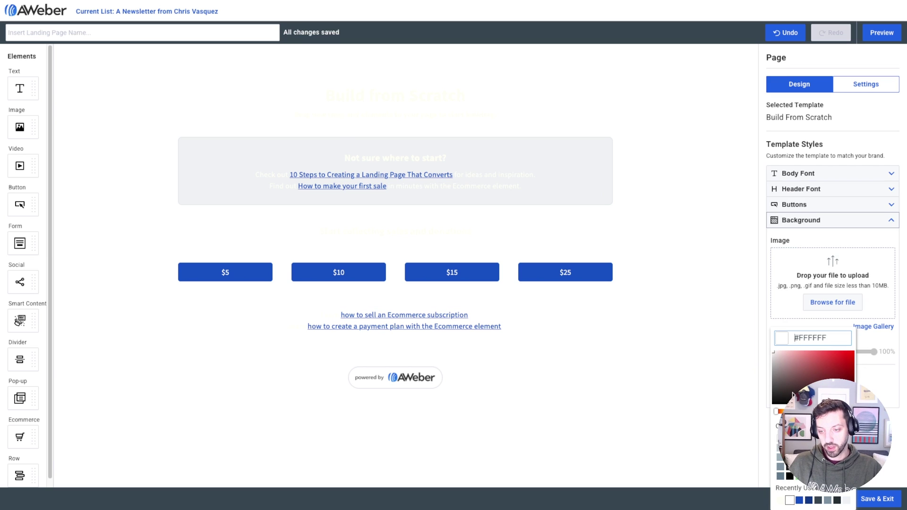
left_click_drag(793, 395, 758, 425)
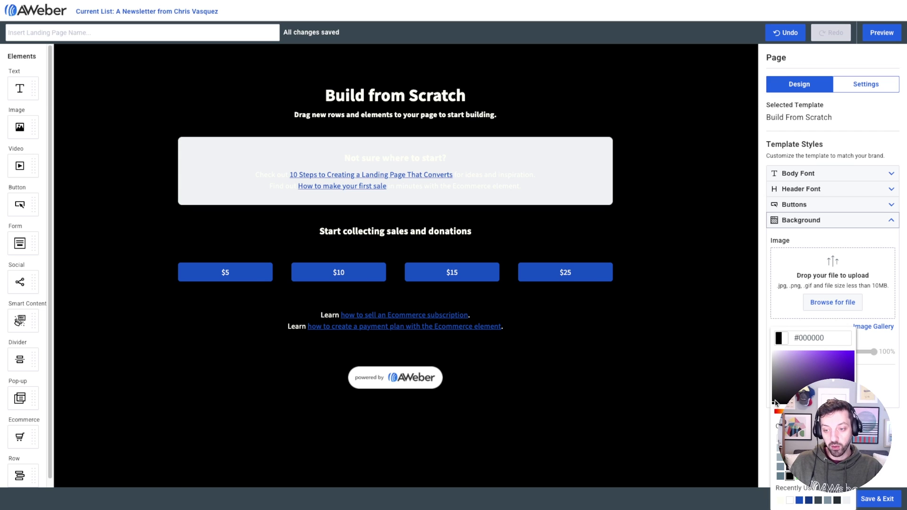
left_click_drag(774, 405, 776, 401)
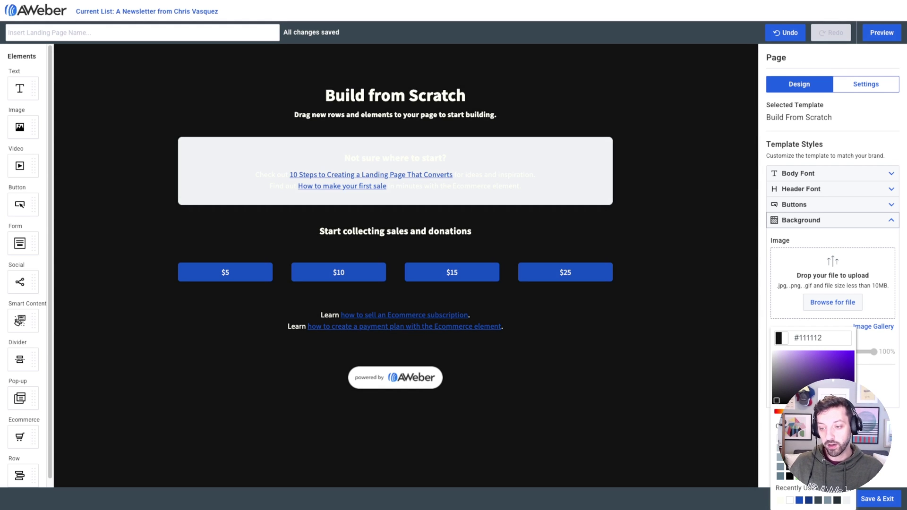
key("Escape")
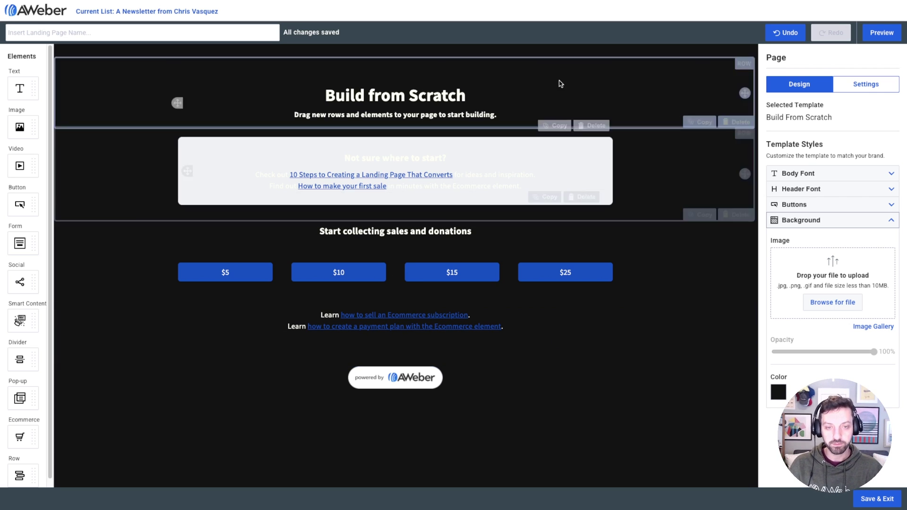
Delete the placeholder rows between the headline and the AWeber badge: the help box, donations heading, price buttons and ecommerce links.
left_click(736, 215)
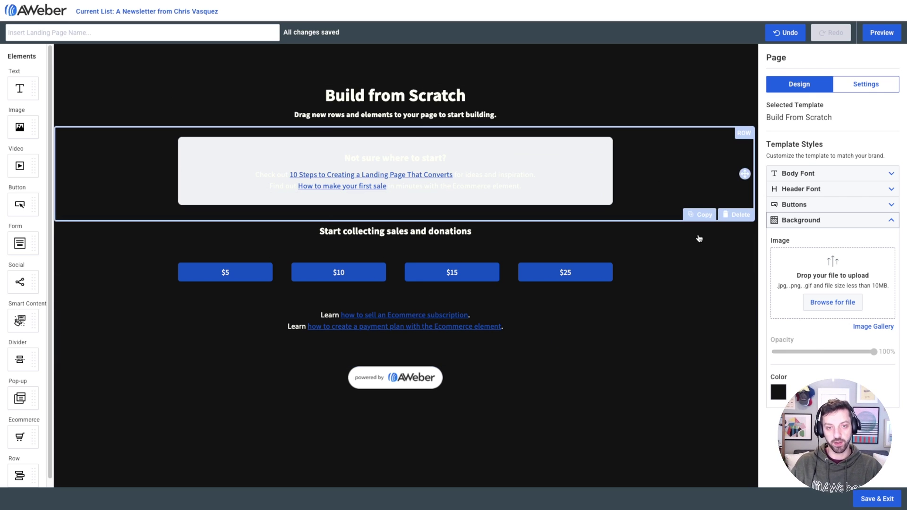
left_click(737, 207)
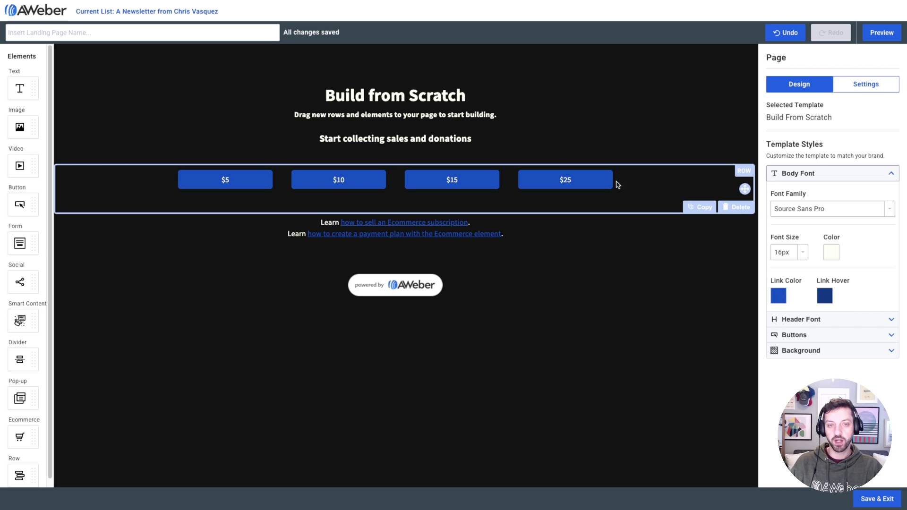
left_click(735, 221)
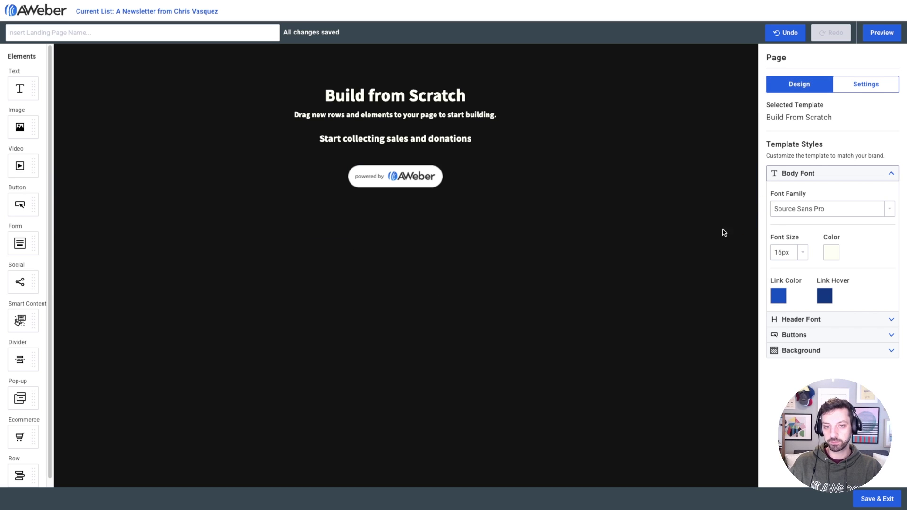
left_click(735, 160)
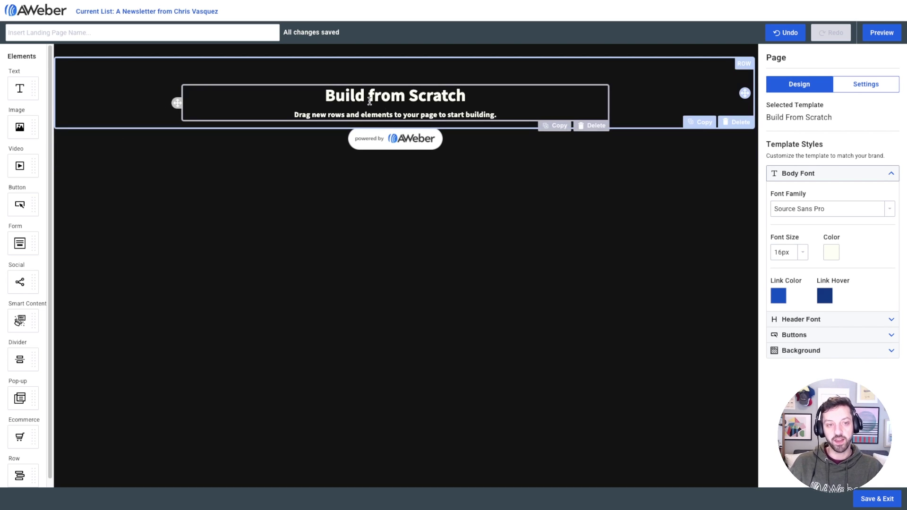
Replace the "Build from Scratch" headline with "30 Days of Landing Page Design".
left_click(414, 107)
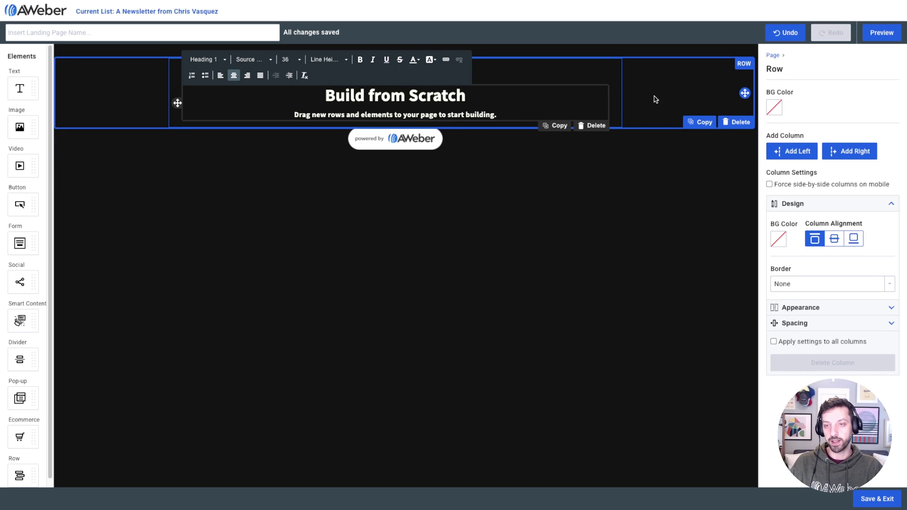
triple_click(474, 100)
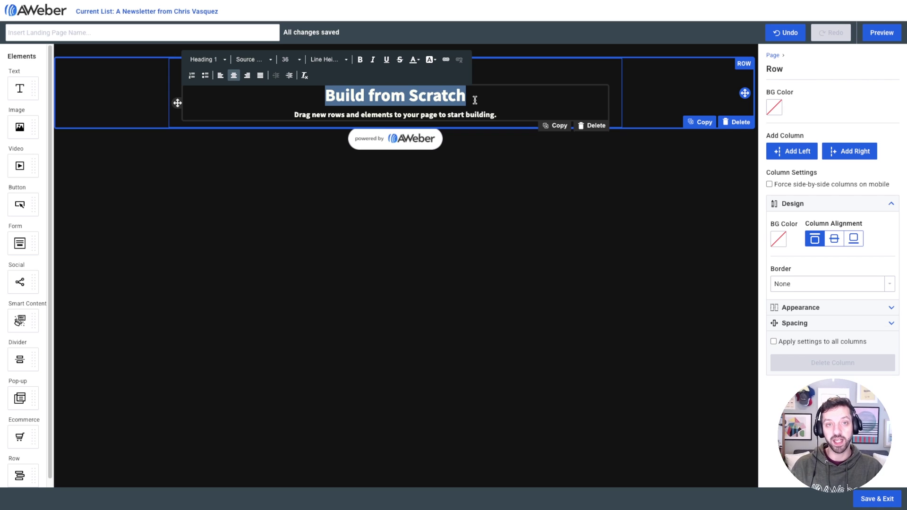
type("30 Da")
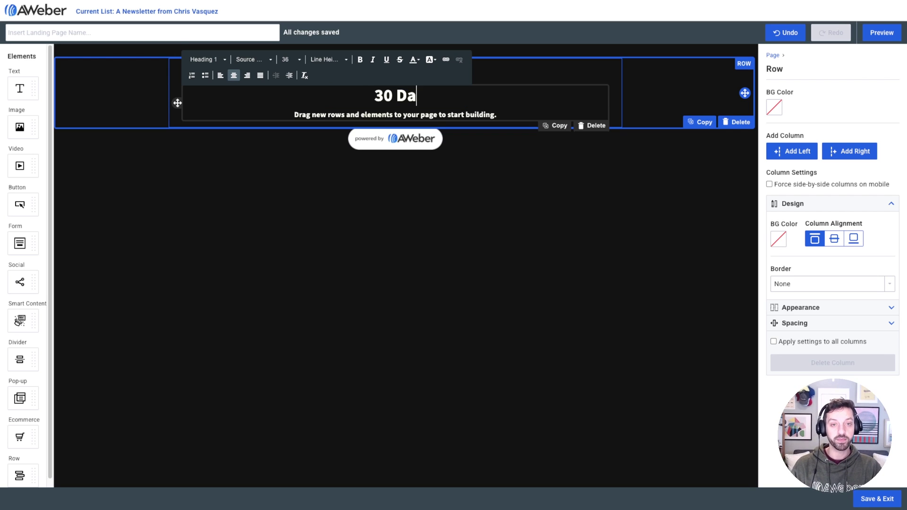
type("ys of Landing P")
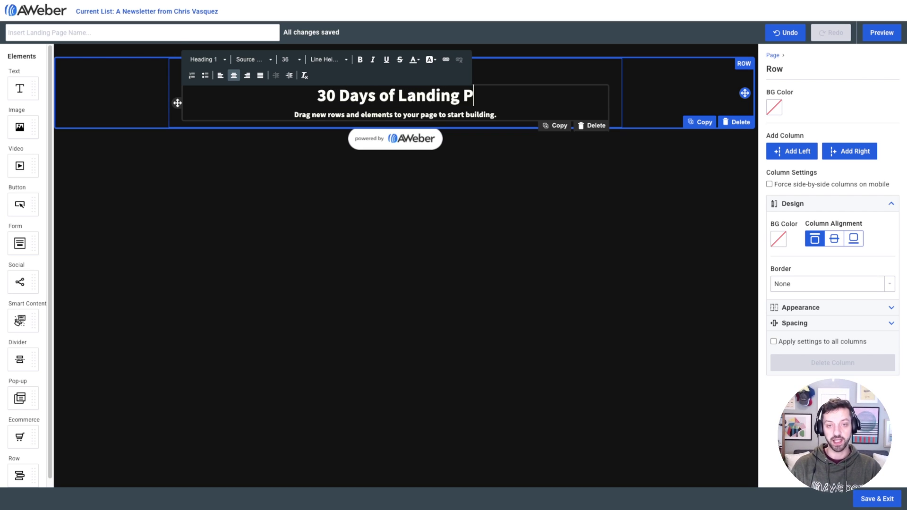
type("age Design")
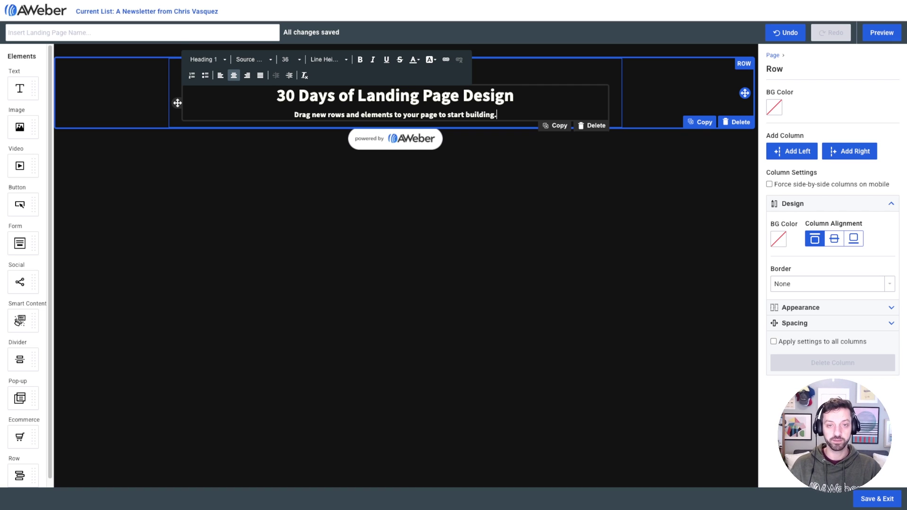
Replace the line under the headline with "Level up your landing page design skills with 30 days of simple design tutorials.".
triple_click(395, 115)
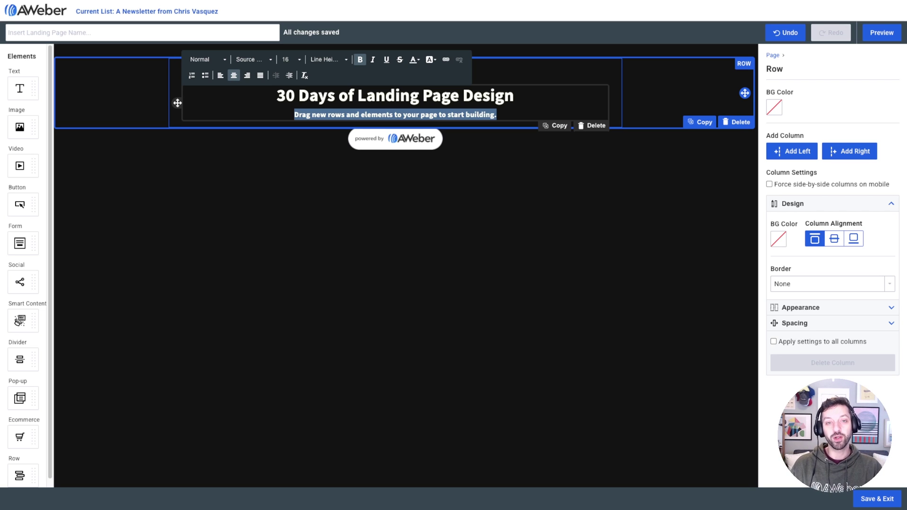
type("Level")
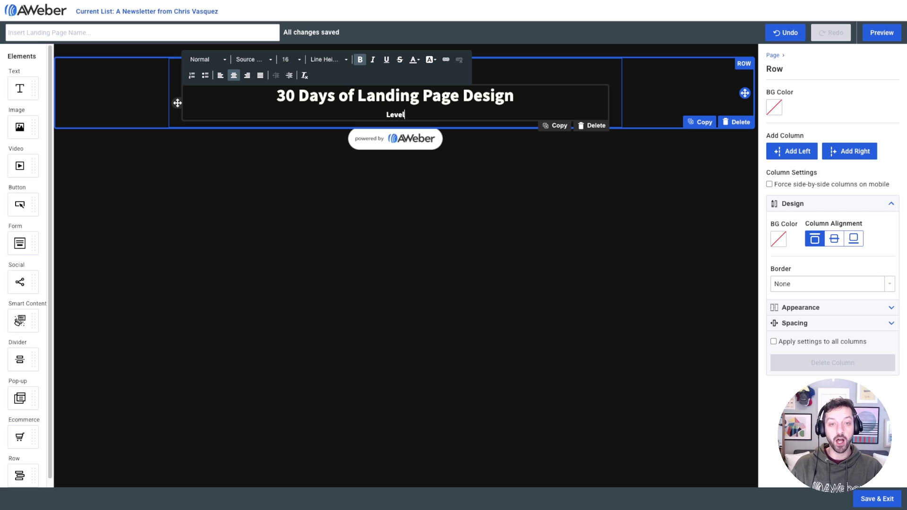
type(" up your")
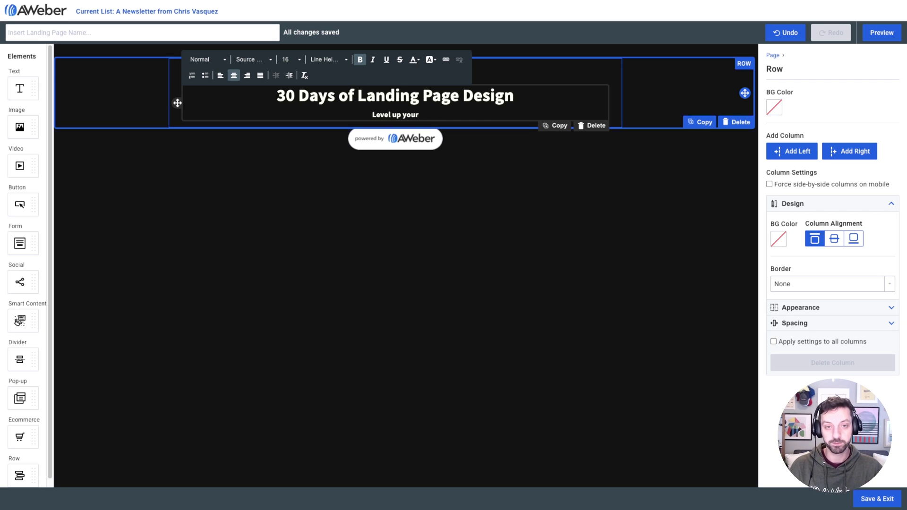
type(" landing page design skills with 30 days of simple design tutorials.")
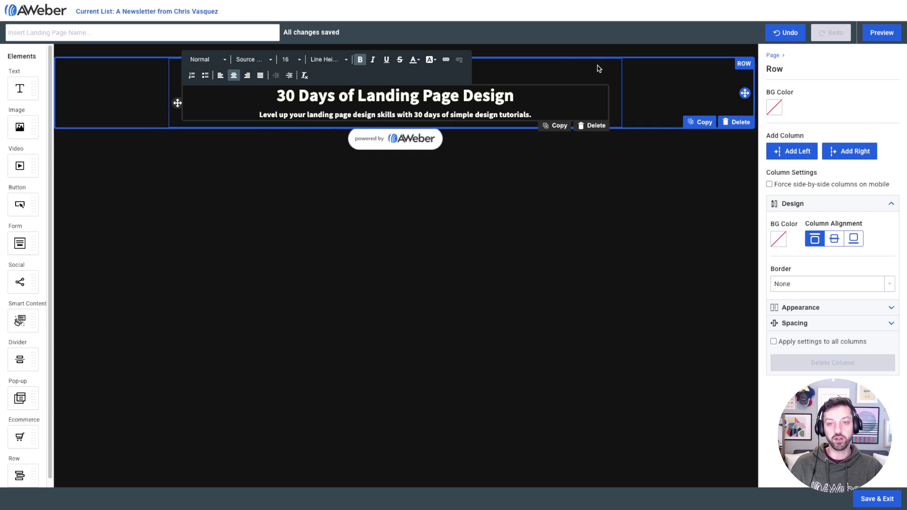
left_click(646, 62)
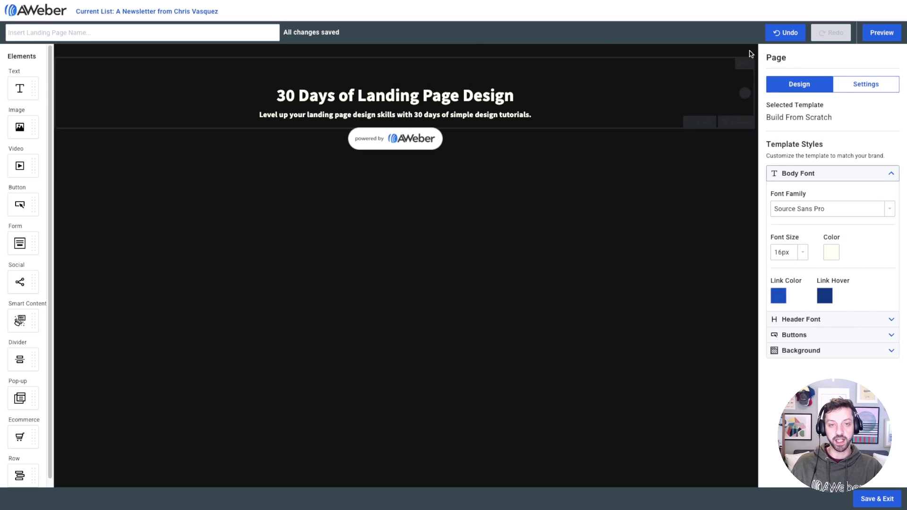
Preview the landing page in its desktop and mobile layouts and return to the editor.
left_click(881, 33)
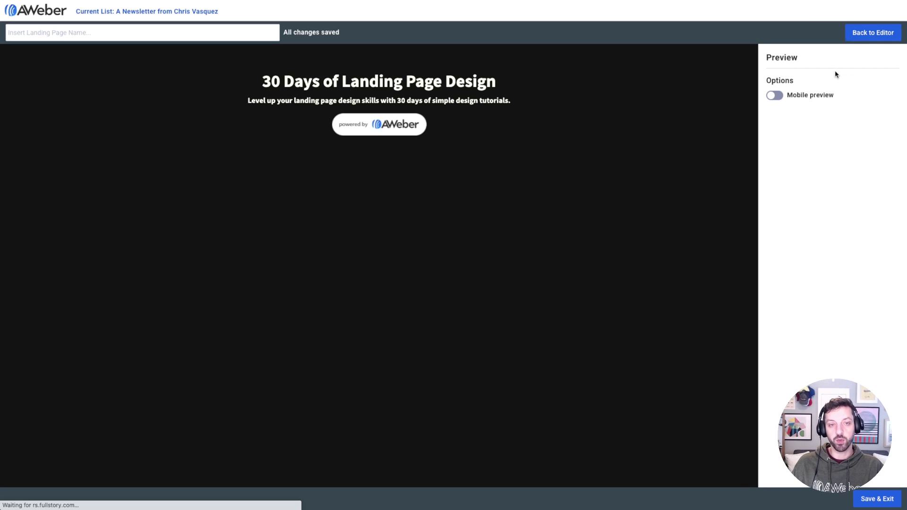
left_click(777, 97)
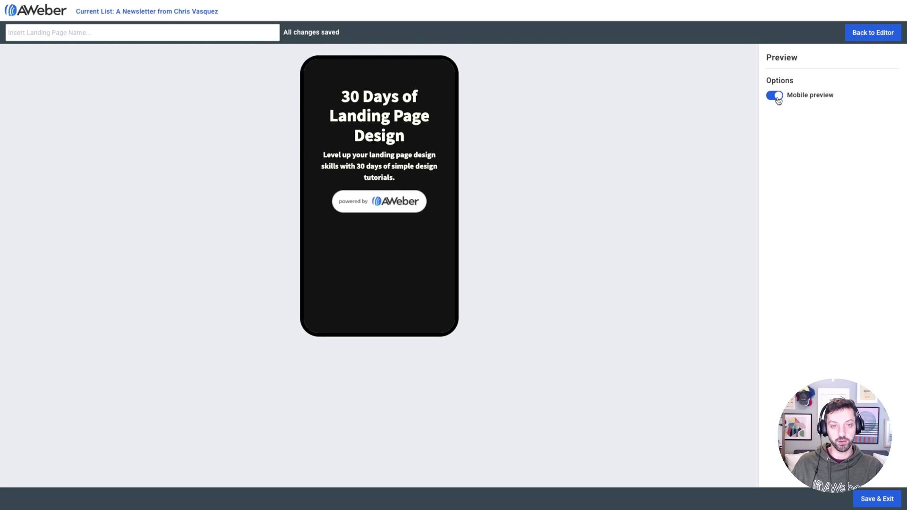
left_click(777, 97)
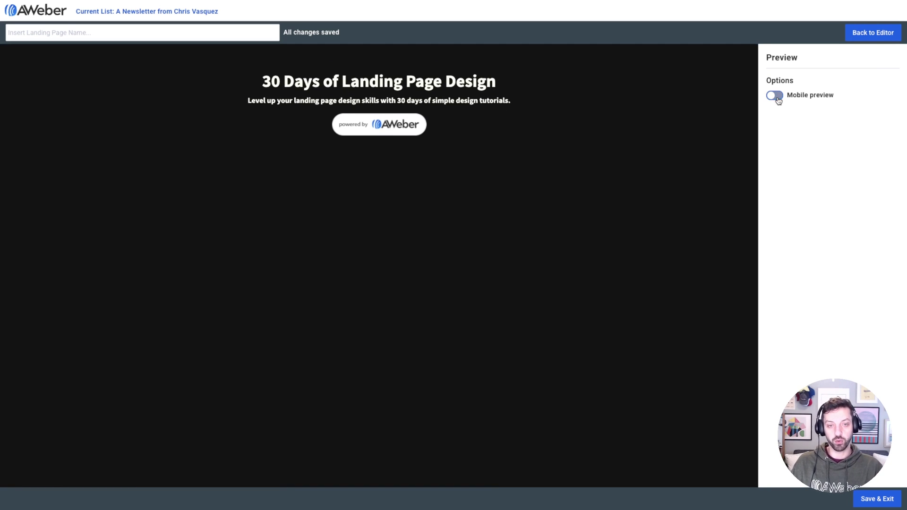
left_click(864, 33)
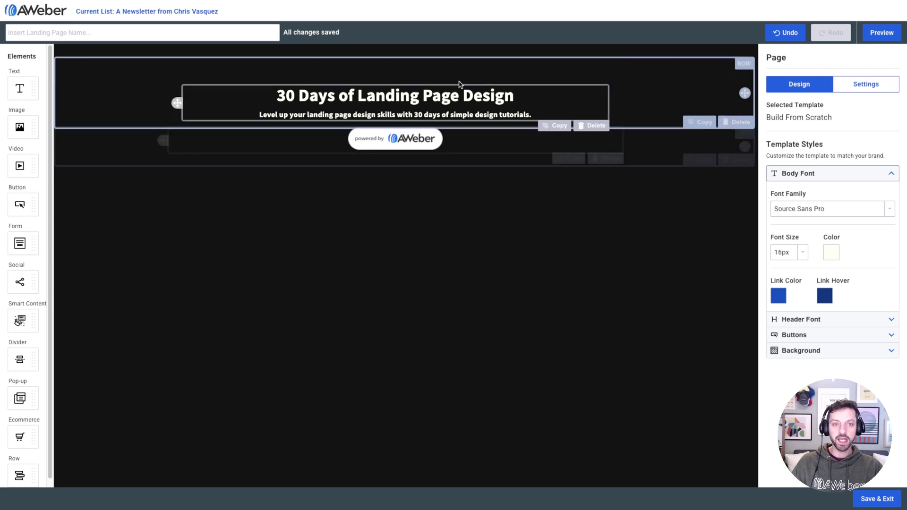
Name the landing page "30 Days of Landing Page Design".
left_click(71, 32)
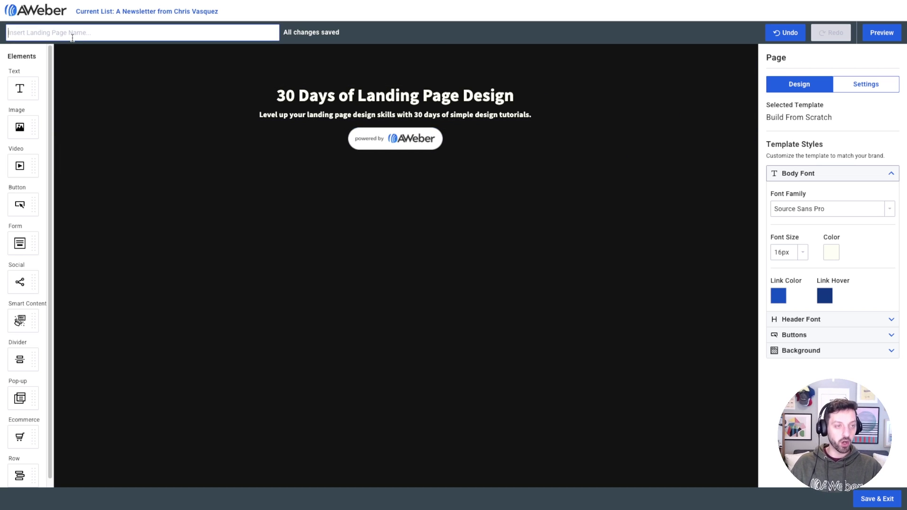
type("30 Days of ")
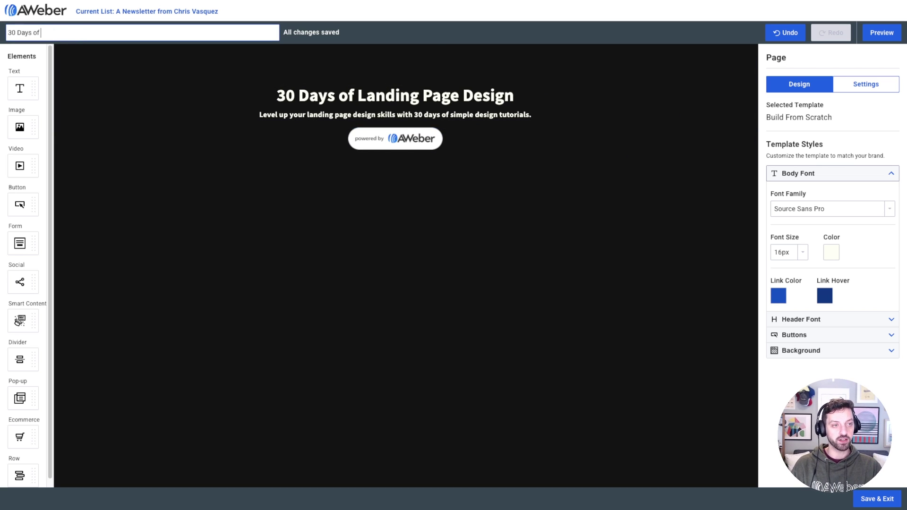
type("Landing pag")
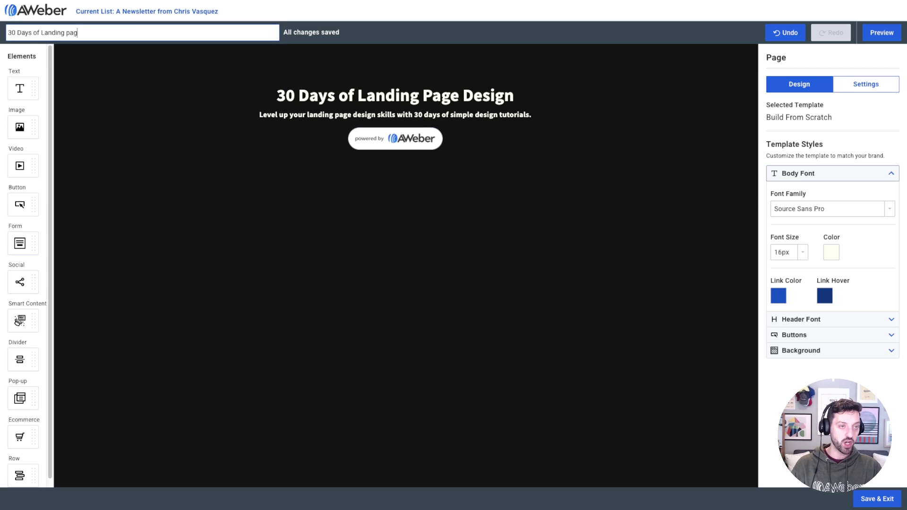
key("BackSpace")
key("BackSpace")
key("BackSpace")
type("Page Design")
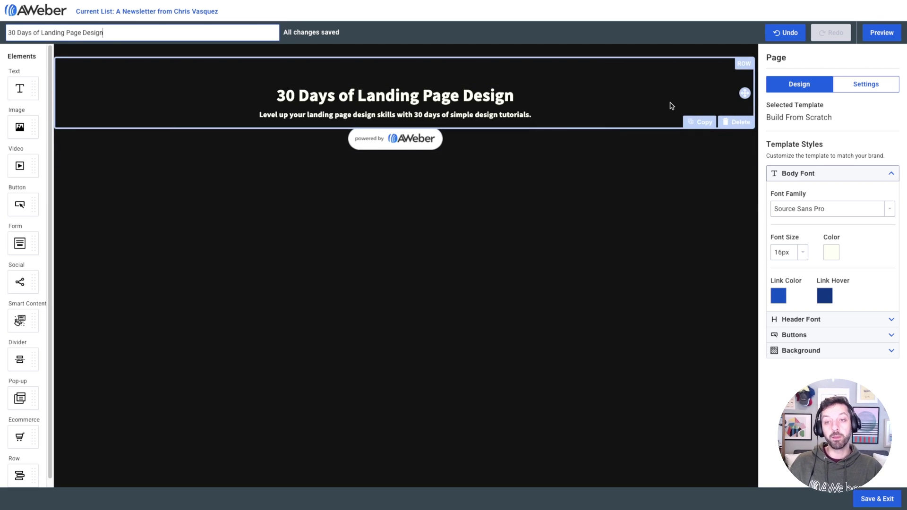
Add a video element below the description line and insert a blank line between the two.
left_click(671, 106)
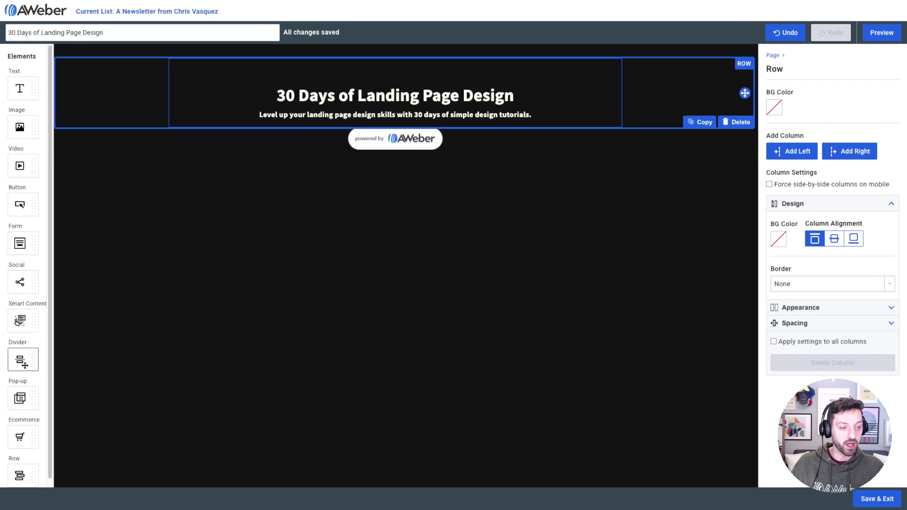
left_click_drag(29, 163, 335, 115)
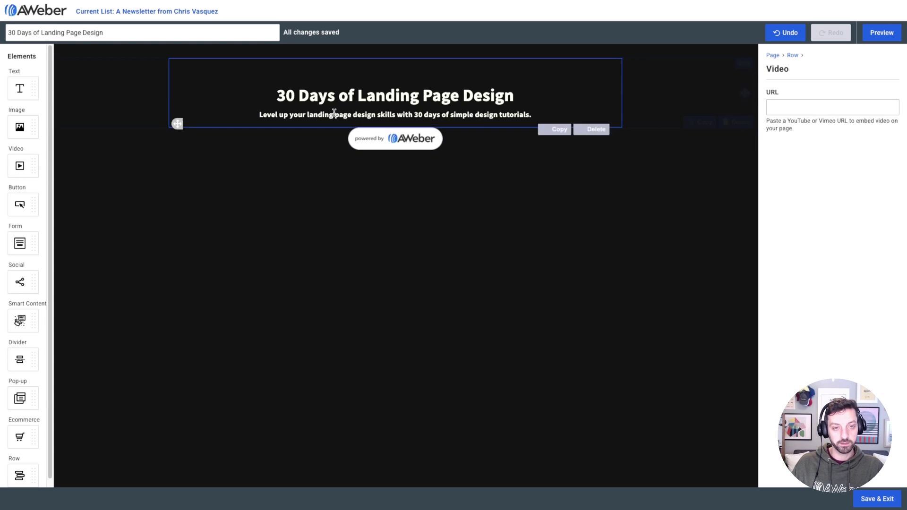
left_click(545, 112)
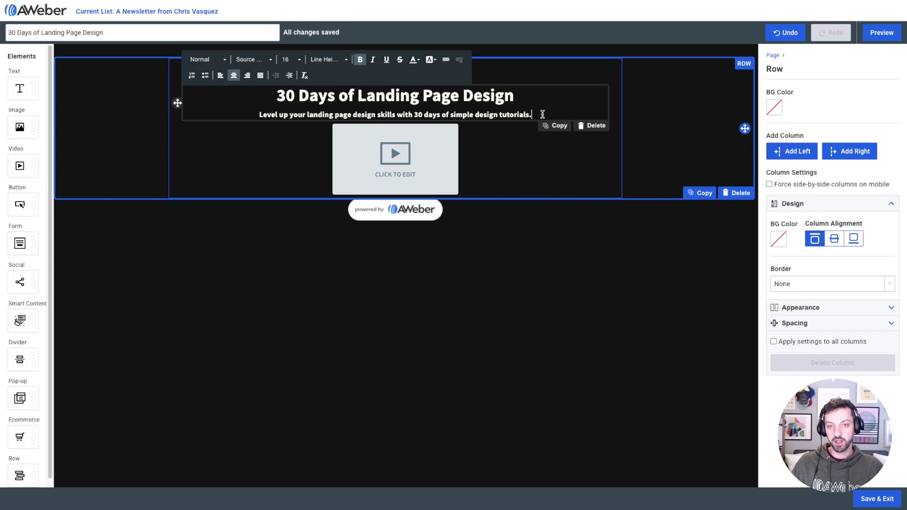
key("Return")
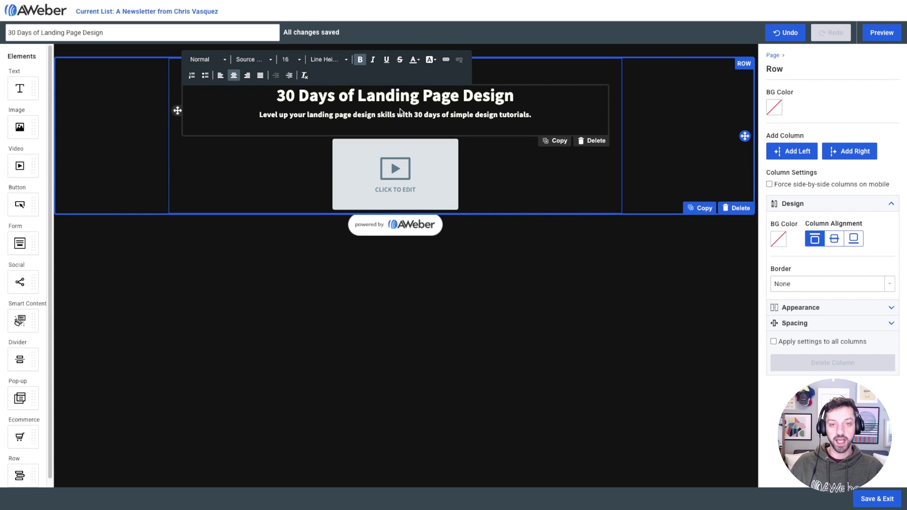
Remove the bold from the description line and set its font size to 18.
left_click_drag(259, 115, 540, 118)
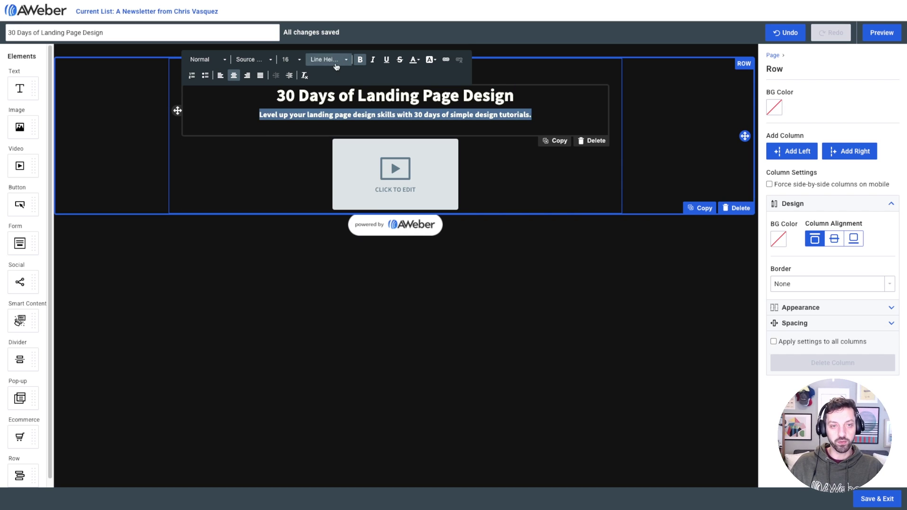
left_click(295, 61)
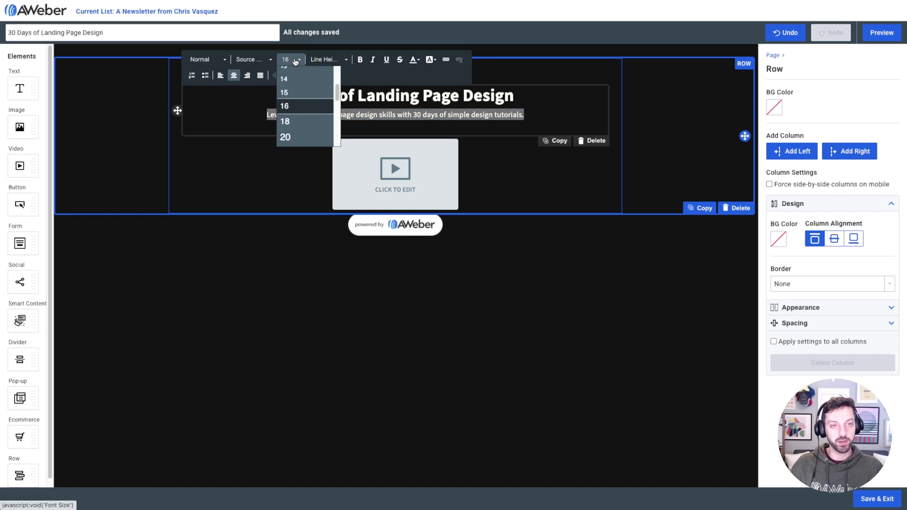
left_click(307, 121)
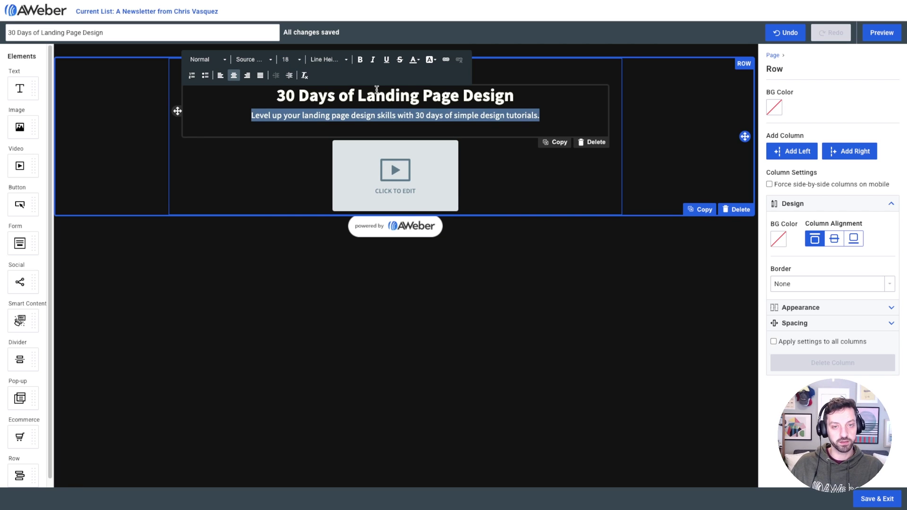
left_click(543, 95)
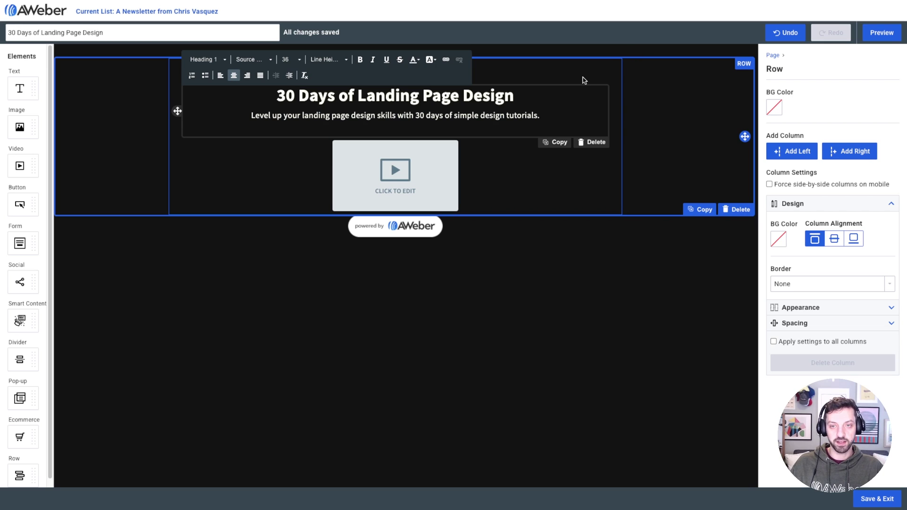
left_click(512, 120)
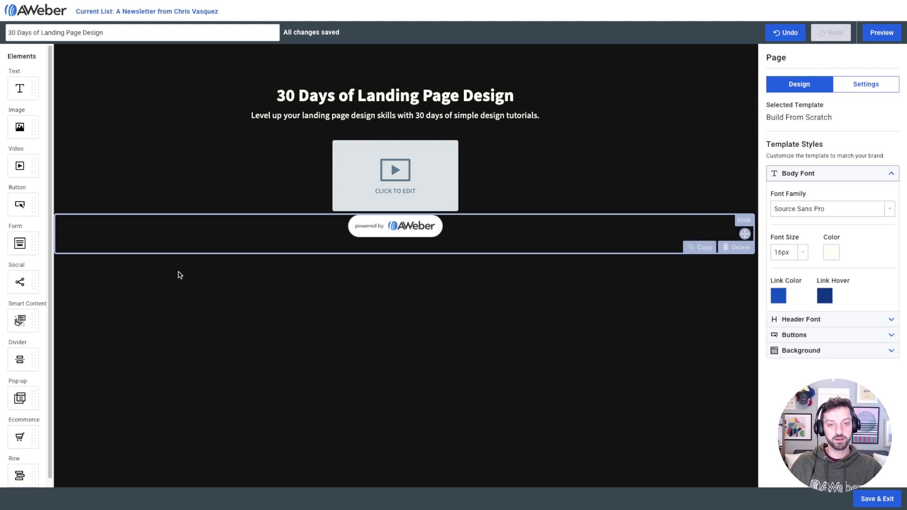
Add a text block reading "Videos" in Heading 2 format below the video placeholder.
left_click(540, 165)
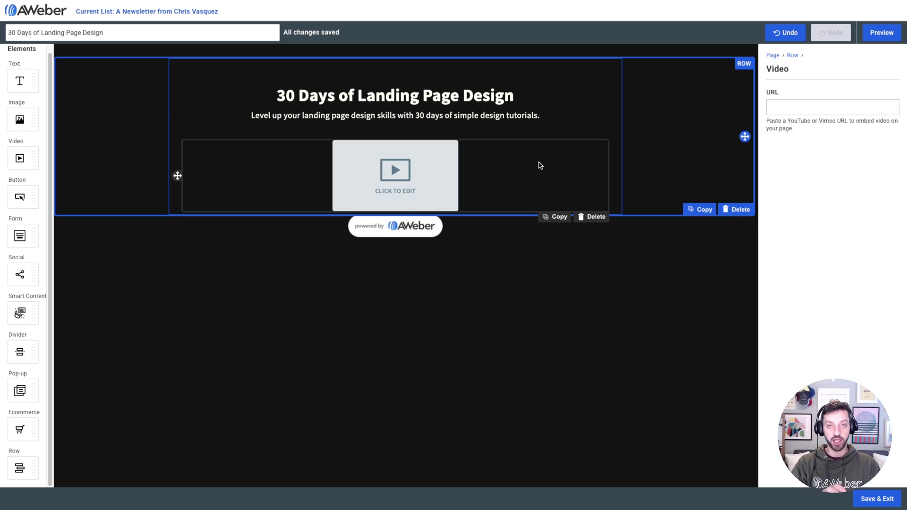
left_click(690, 129)
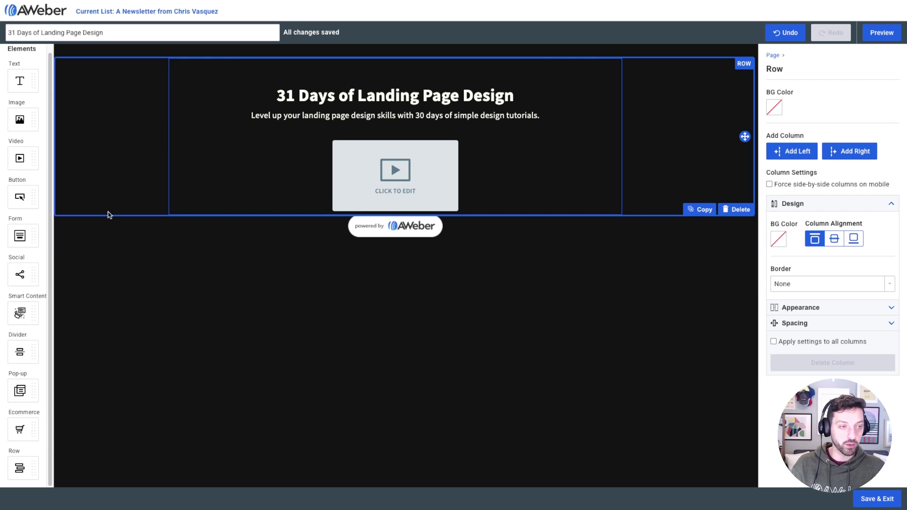
left_click_drag(20, 80, 306, 215)
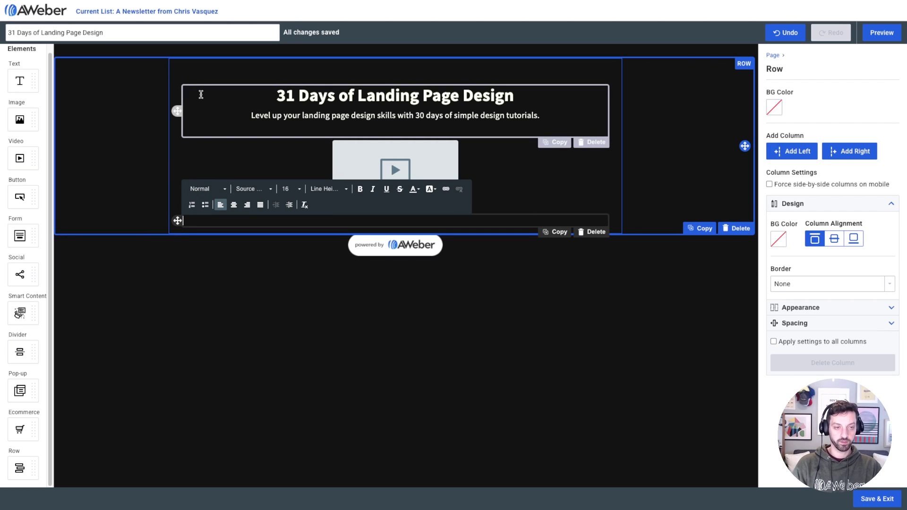
type("Videos")
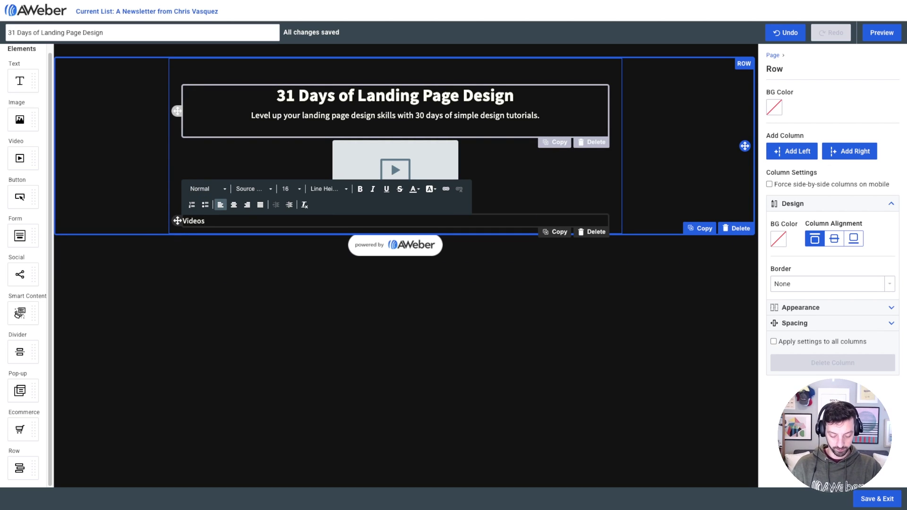
left_click(205, 188)
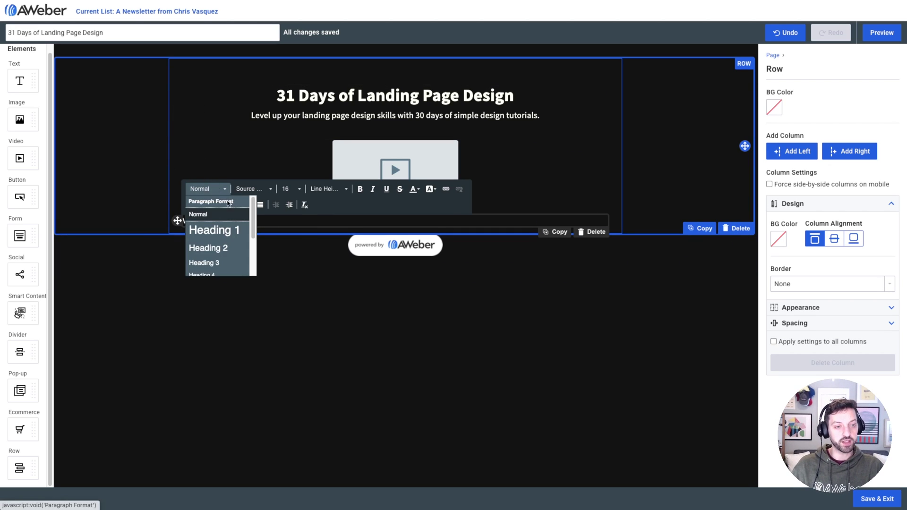
left_click(214, 230)
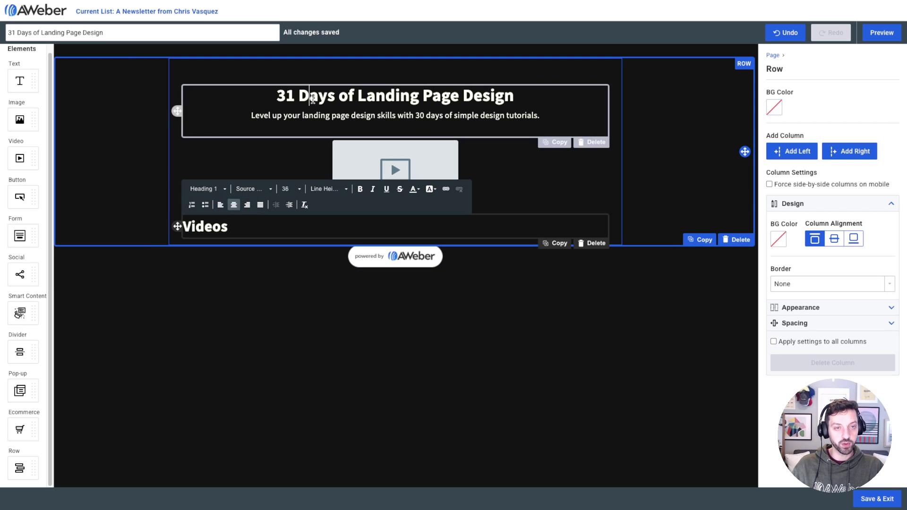
left_click(295, 95)
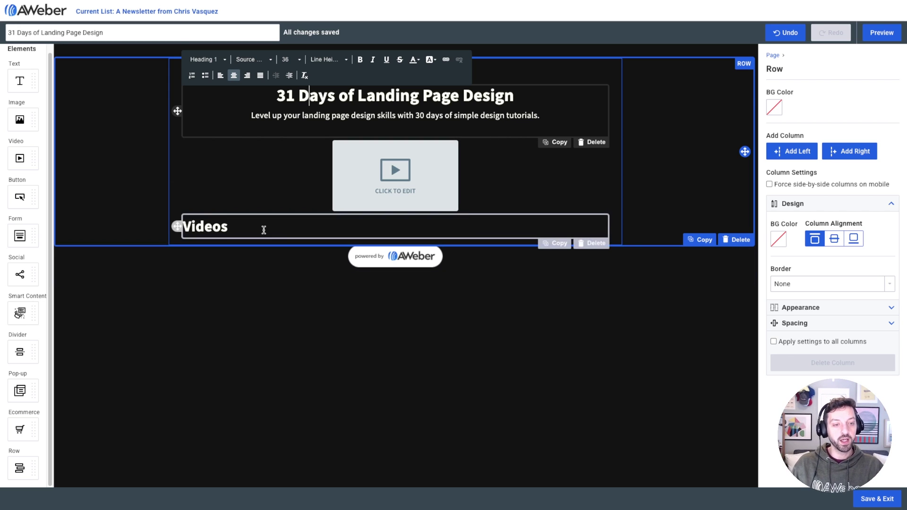
left_click(231, 227)
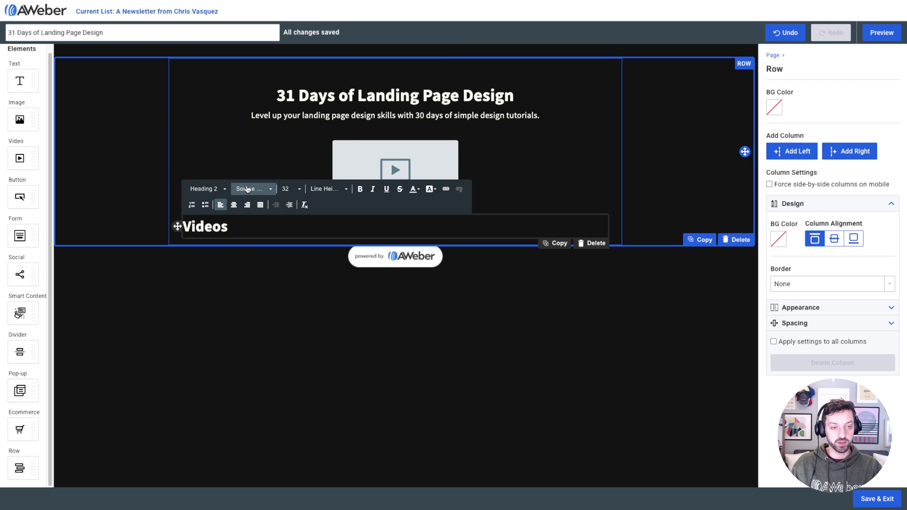
left_click(323, 98)
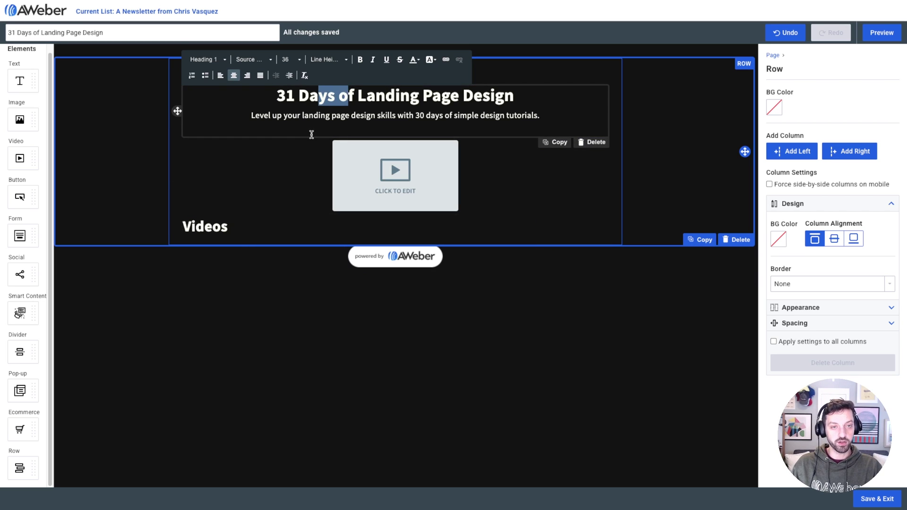
left_click(223, 228)
Start a numbered list on a new line under the Videos heading.
left_click(251, 235)
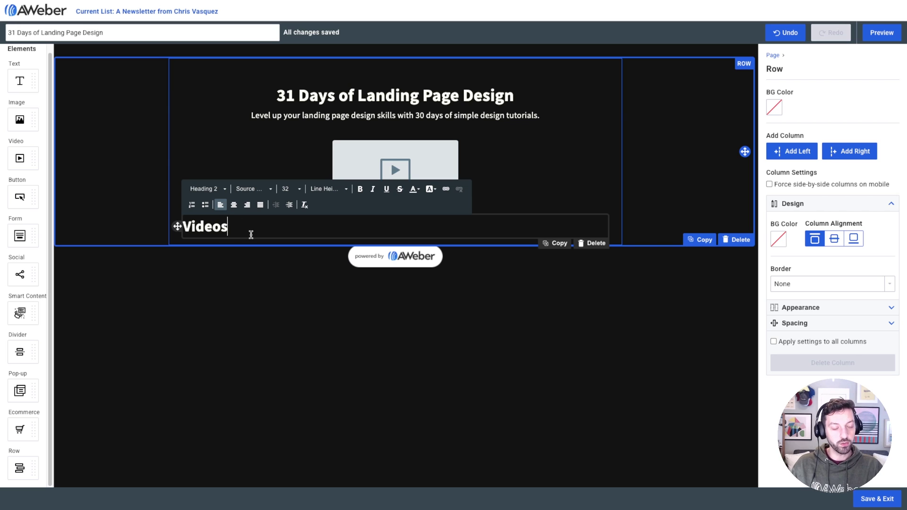
key("Return")
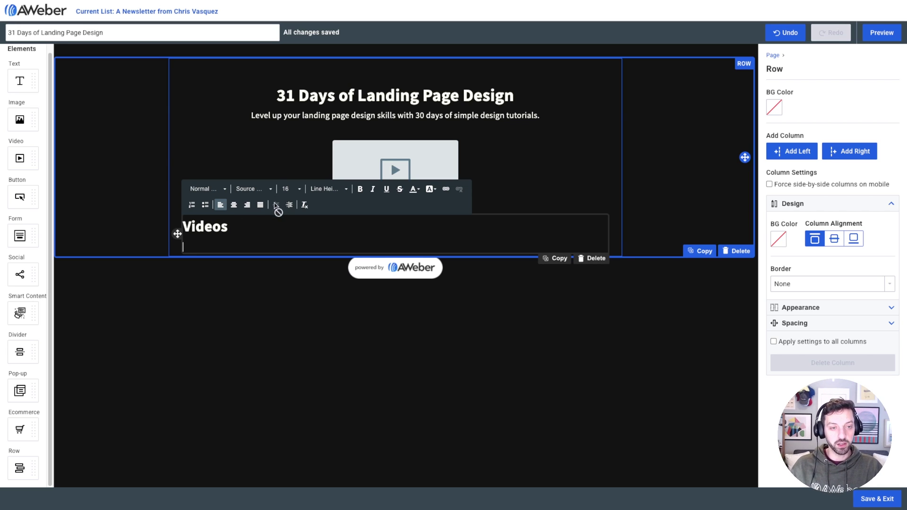
left_click(203, 206)
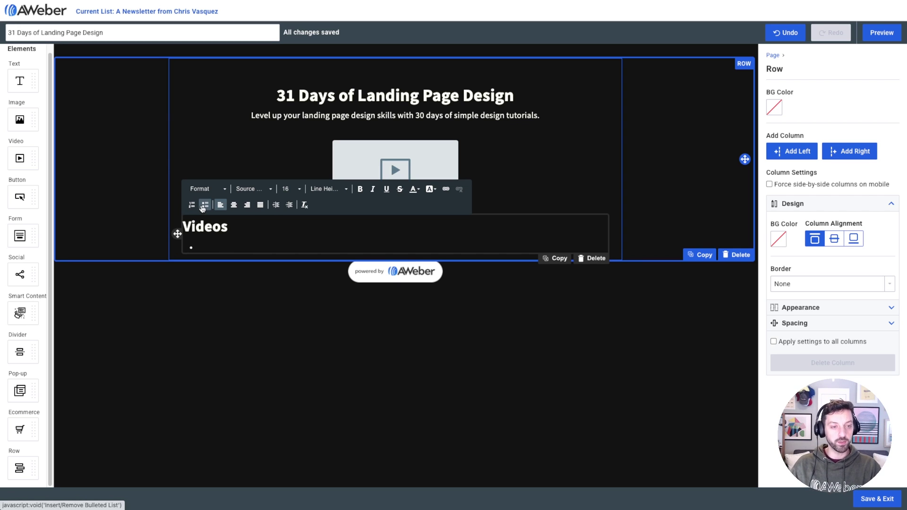
left_click(191, 204)
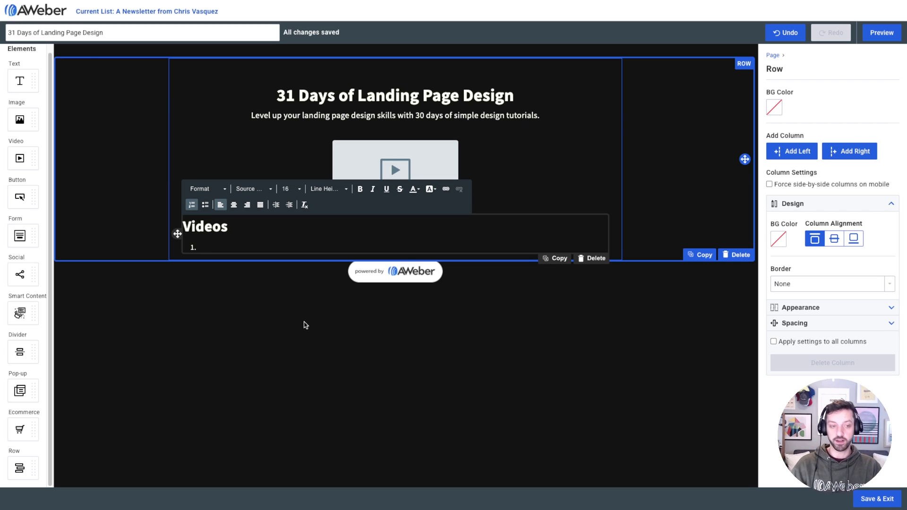
type("Comin")
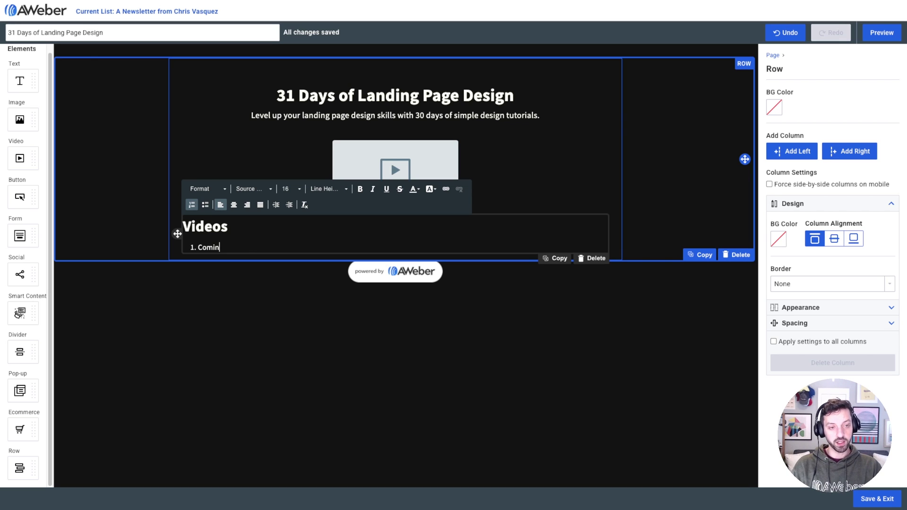
key("BackSpace")
key("BackSpace")
key("BackSpace")
key("BackSpace")
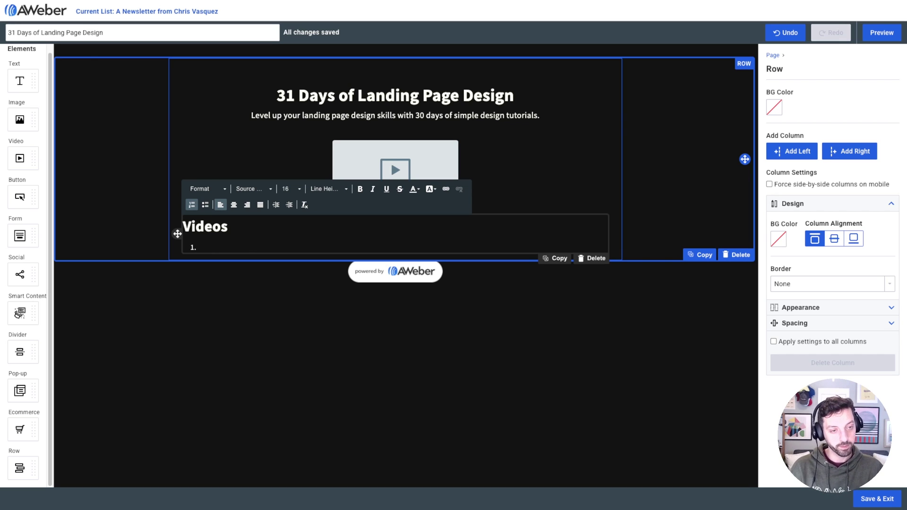
Enter "Releasing March 1, 2022" as the first item of the numbered list.
type("Releasing 03")
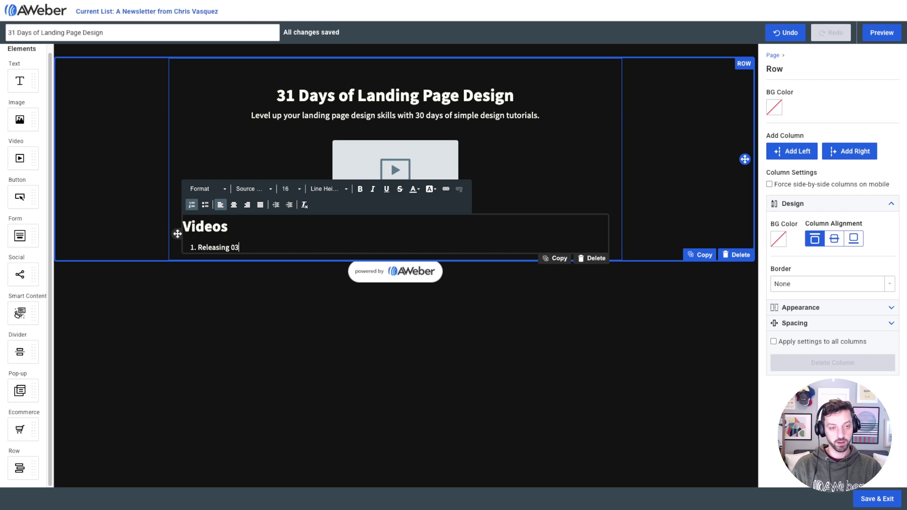
key("BackSpace")
key("BackSpace")
type("March")
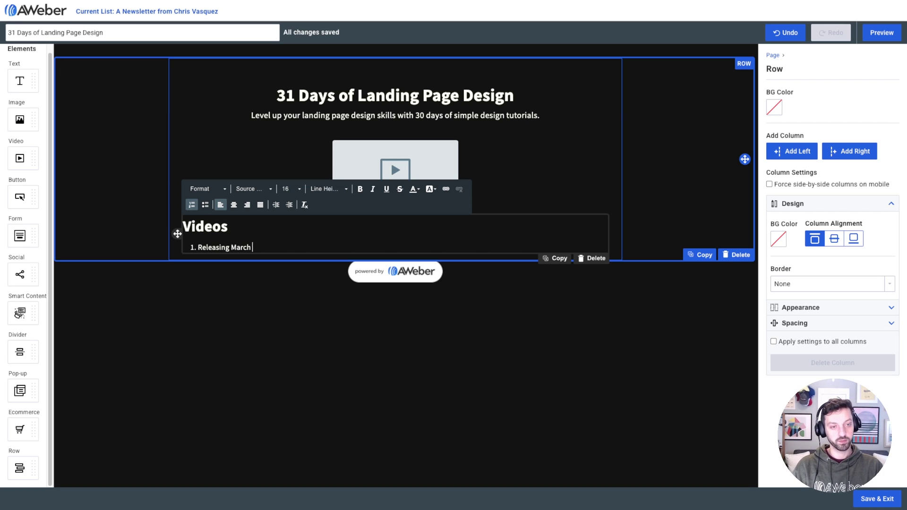
type(" 1, 2022")
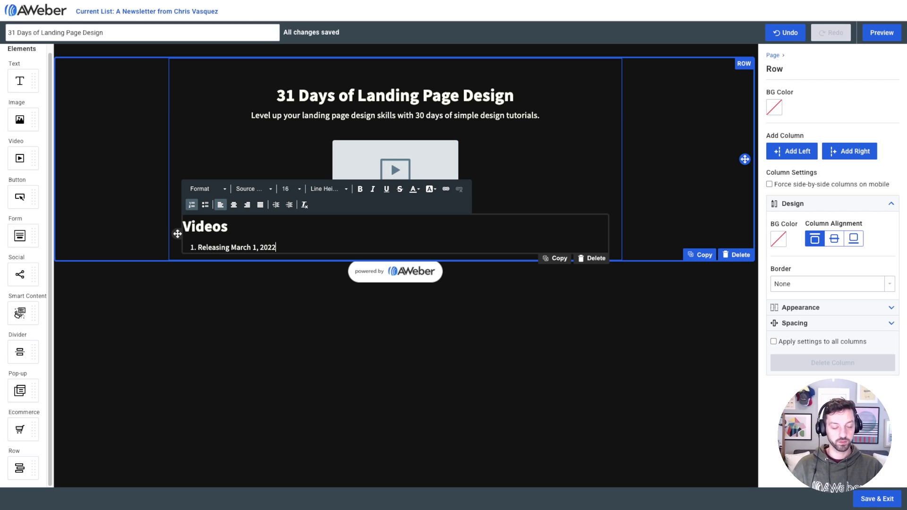
Replace the word "Releasing" in the first list item with "Coming".
key("shift+Home")
key("Home")
key("ctrl+shift+Right")
type("C")
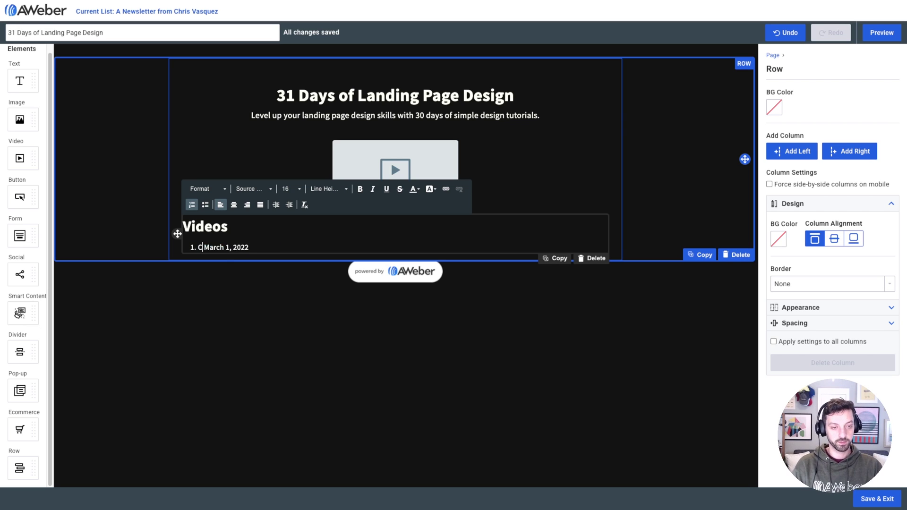
type("oming")
Duplicate the first list item as the second one and change its date to "Coming March 2, 2022".
key("shift+End")
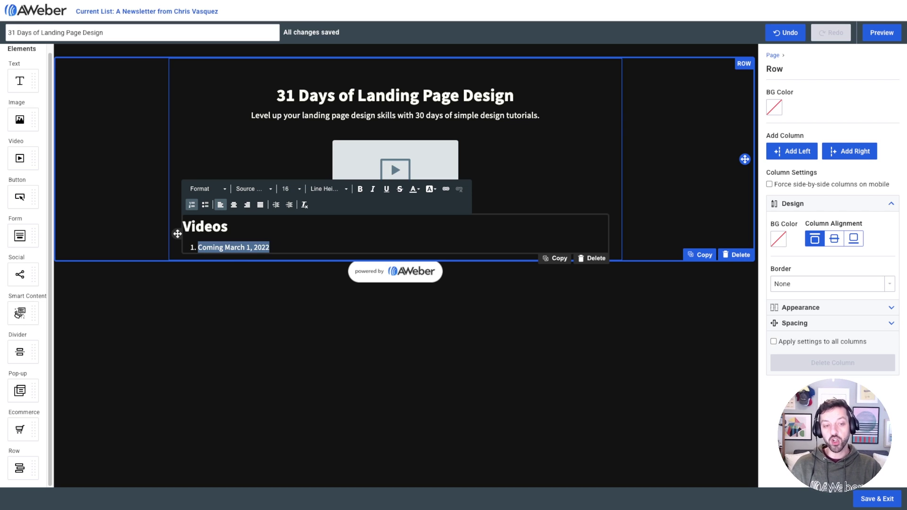
key("ctrl+c")
key("End")
key("Return")
key("ctrl+v")
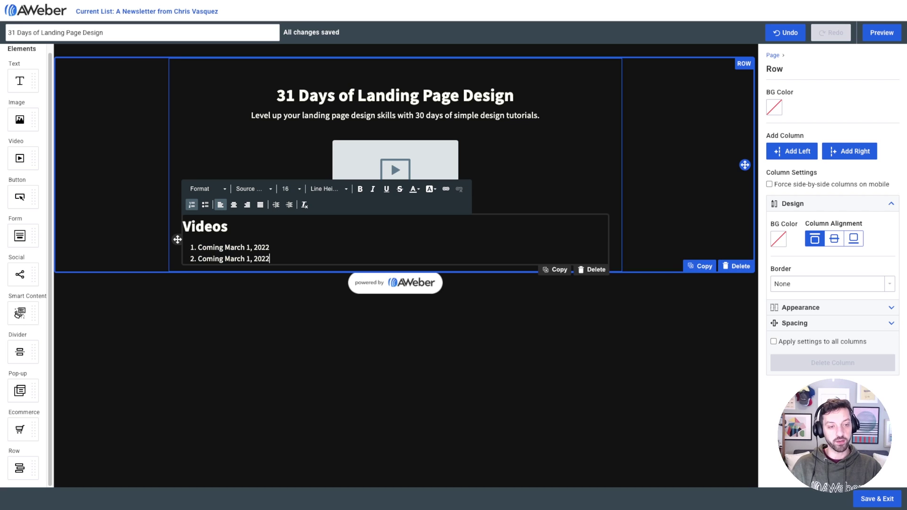
key("BackSpace")
type("2")
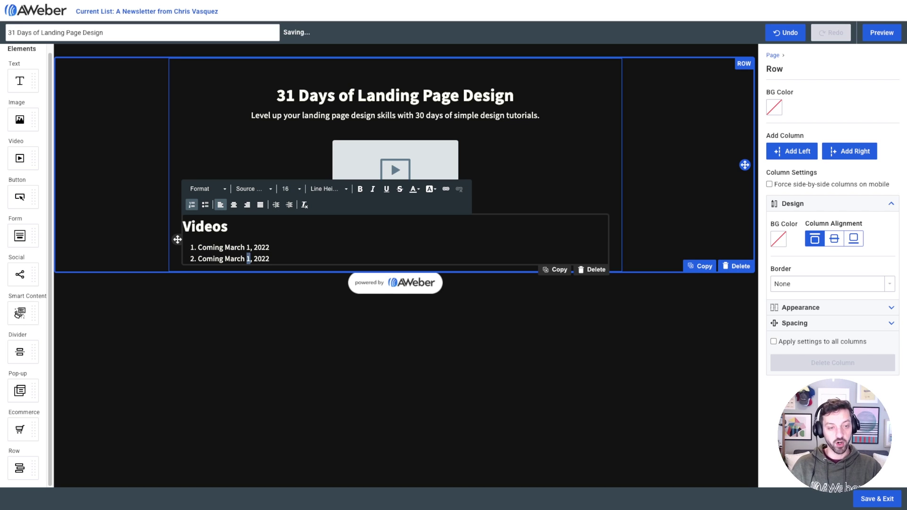
Extend the numbered list with three more items, "Coming March 3, 2022" through "Coming March 5, 2022".
key("End")
key("Return")
key("ctrl+v")
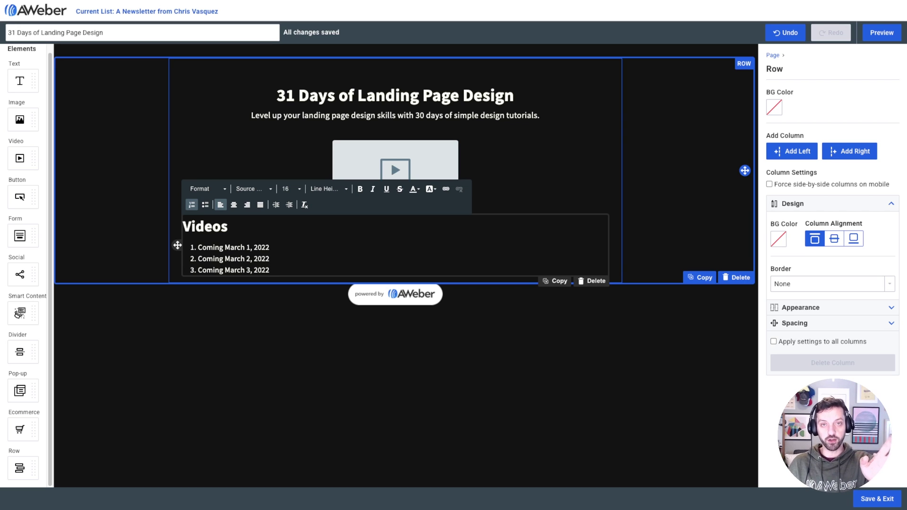
key("Return")
key("ctrl+v")
key("Return")
key("ctrl+v")
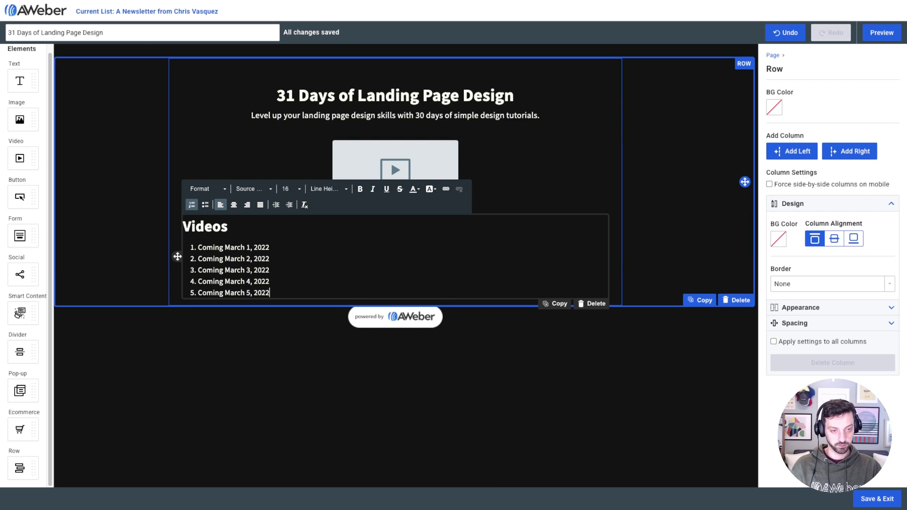
Add list items six to nine, dated "Coming March 6, 2022" through "Coming March 9, 2022".
key("Return")
key("ctrl+v")
key("Return")
key("ctrl+v")
key("End")
key("Return")
key("ctrl+v")
key("BackSpace")
type("8")
key("End")
key("Return")
key("ctrl+v")
key("BackSpace")
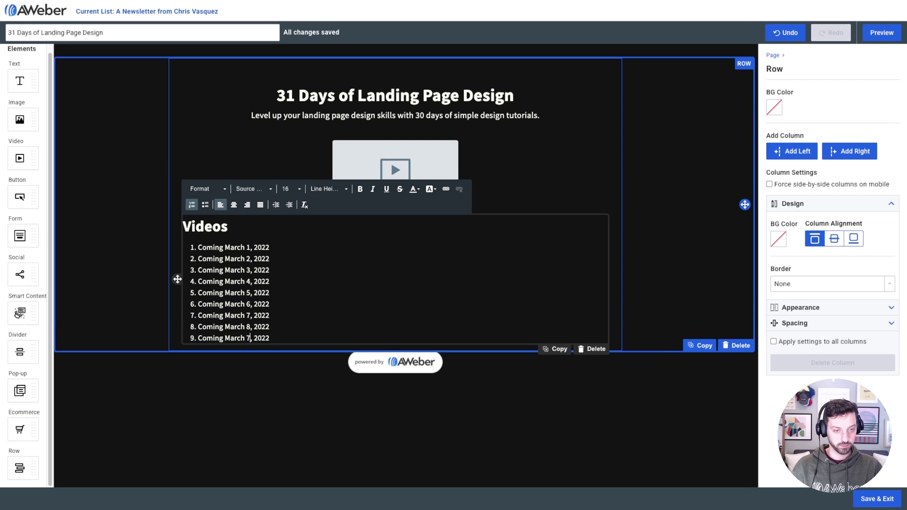
type("9")
Add "Coming March 10, 2022" as the tenth item of the numbered list.
key("End")
key("Return")
key("ctrl+v")
key("BackSpace")
type("10")
Copy the first nine list items and paste them after the tenth item.
key("Up")
key("End")
key("shift+Up")
key("shift+Up")
key("shift+Up")
key("shift+Up")
key("shift+Up")
key("shift+Up")
key("shift+Up")
key("shift+Up")
key("shift+Home")
key("ctrl+c")
key("Down")
key("End")
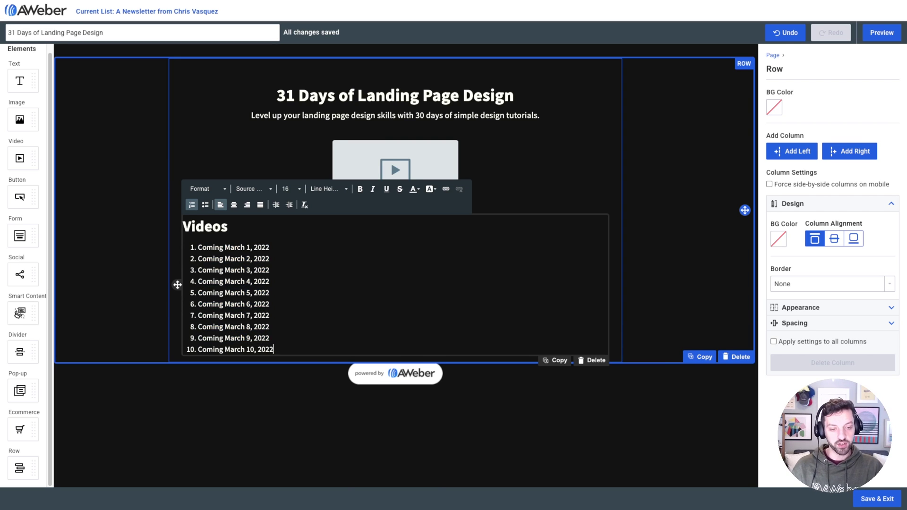
key("Return")
key("ctrl+v")
Change the dates of list items 11 to 19 to March 11 through March 19, 2022.
key("Up")
key("Up")
key("Up")
key("Up")
key("Up")
key("Up")
key("Up")
key("Up")
type("1")
key("Left")
key("Down")
type("11")
key("Left")
key("Down")
type("1")
key("Left")
key("Down")
type("1")
key("Left")
key("Down")
type("1")
Copy the March 10 to March 19 items and paste them at the end of the list.
key("End")
key("shift+Up")
key("shift+Up")
key("shift+Up")
key("shift+Up")
key("shift+Up")
key("shift+Up")
key("shift+Up")
key("shift+Up")
key("shift+Up")
key("shift+Home")
key("ctrl+c")
key("Down")
key("End")
key("Return")
key("ctrl+v")
Change the dates of list items 20 to 29 to March 20 through March 29, 2022.
key("Up")
key("Up")
key("Up")
key("Up")
key("Up")
key("Up")
key("Up")
key("Up")
key("Up")
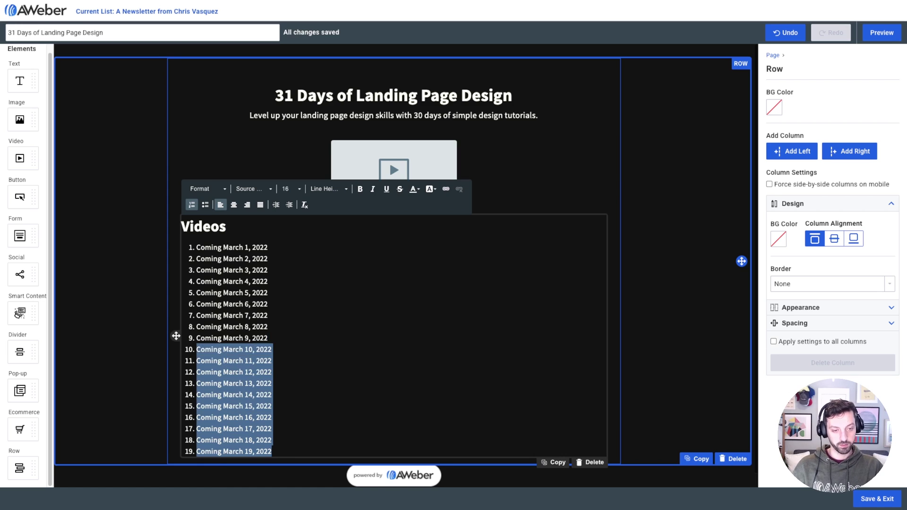
key("BackSpace")
type("2")
key("Down")
key("BackSpace")
type("2")
key("Down")
key("BackSpace")
type("3")
key("Down")
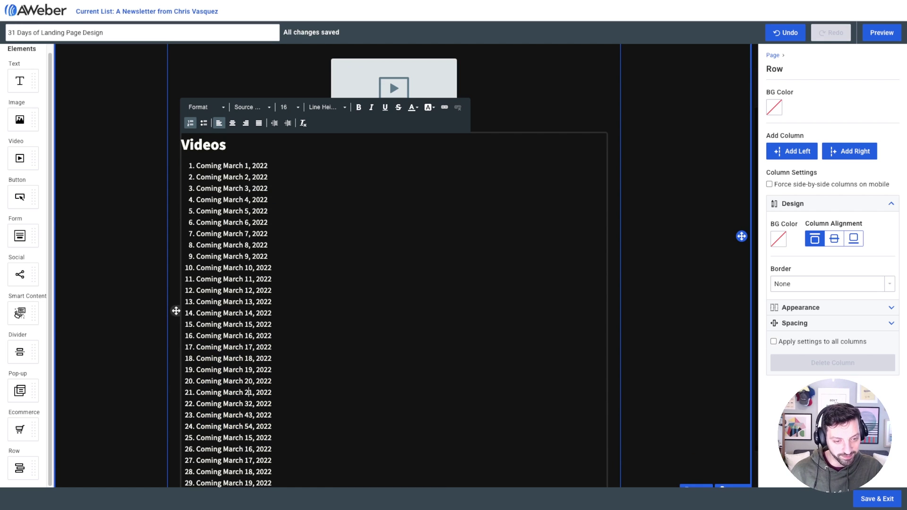
key("Down")
key("Down")
key("Down")
key("Down")
key("Down")
Complete the numbered list with "Coming March 30, 2022" and "Coming March 31, 2022", and leave the text block.
key("End")
key("Return")
type("Coming March 30, 2022")
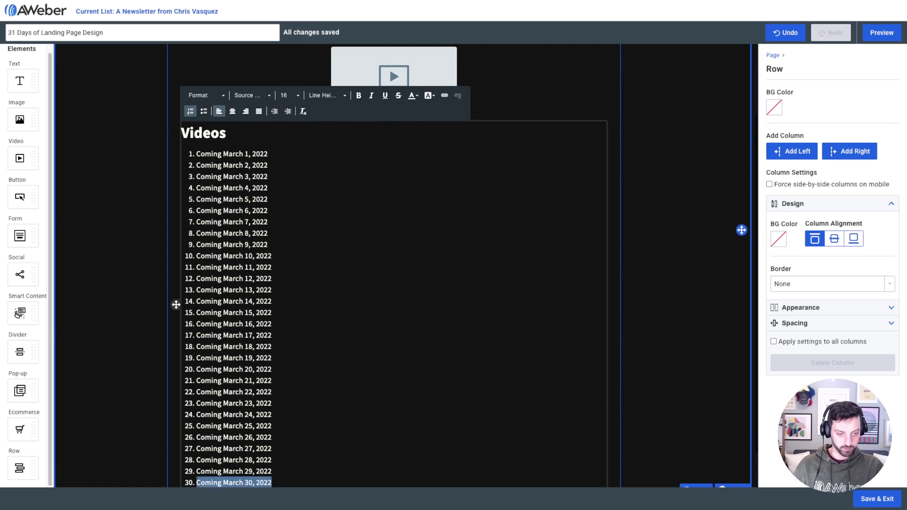
scroll(691, 173, "up", 2)
left_click(690, 173)
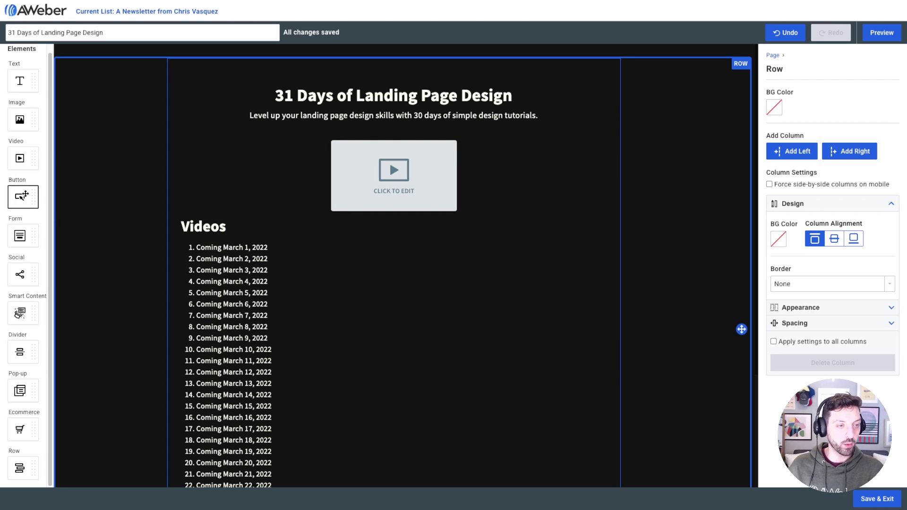
Insert a sign-up form between the video and the Videos list, and switch it to the horizontal form type.
scroll(31, 407, "up", 1)
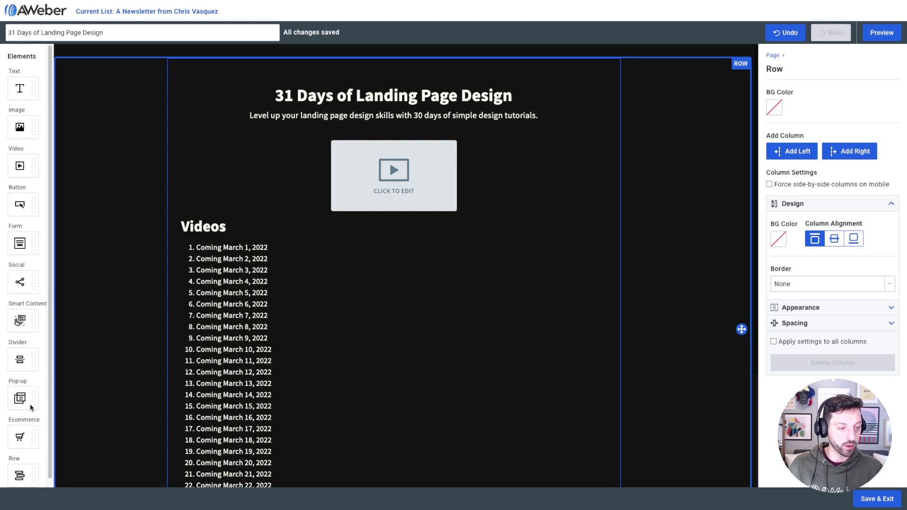
scroll(31, 407, "down", 1)
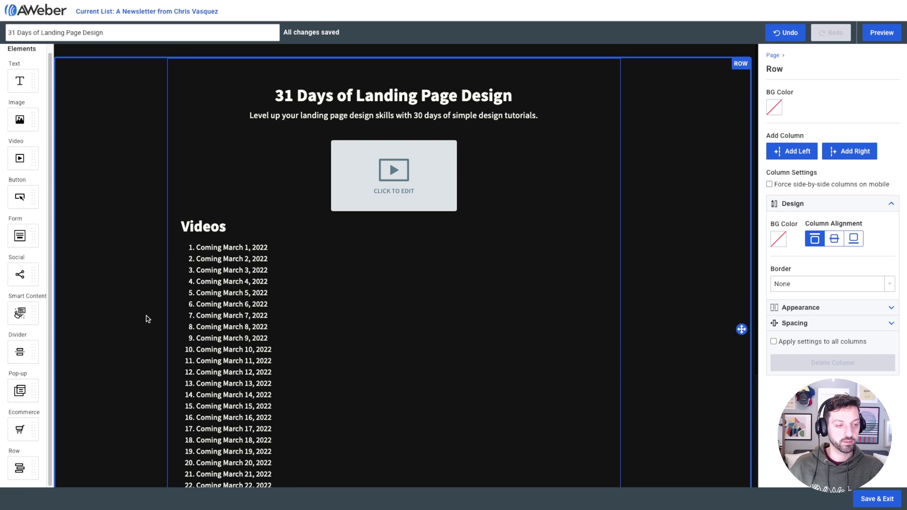
left_click_drag(20, 235, 355, 227)
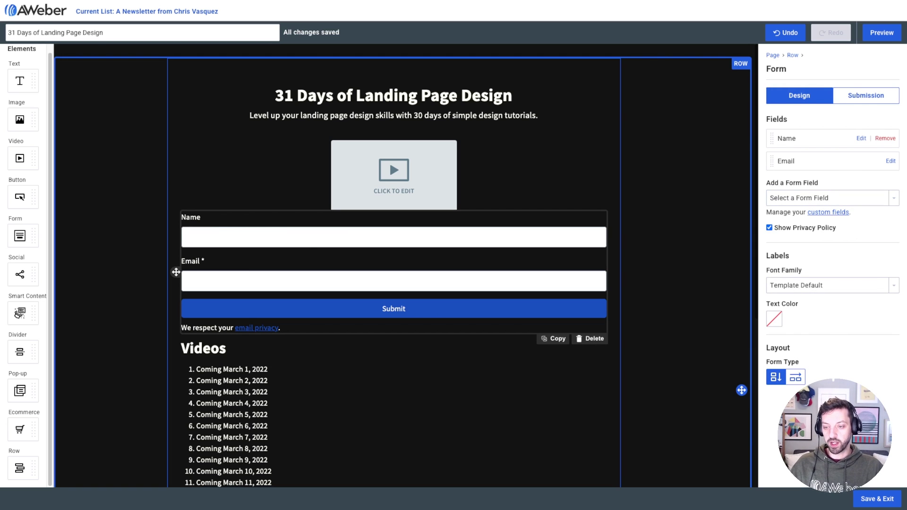
left_click(796, 377)
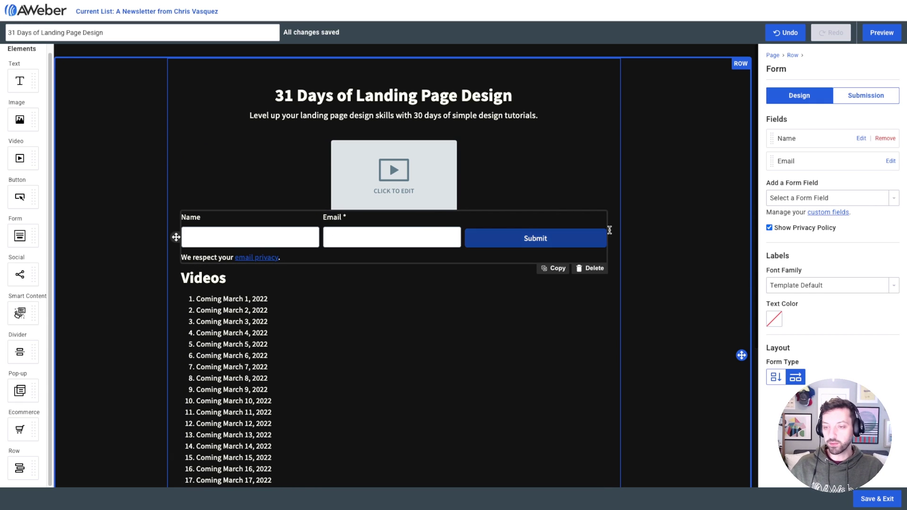
Add the tag "31daysoflandingpages" to the form's submission settings.
left_click(857, 97)
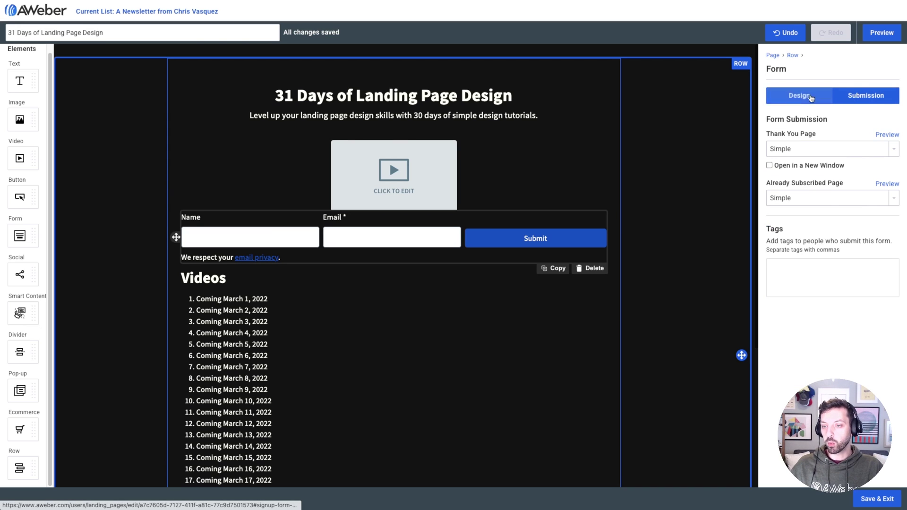
left_click(793, 283)
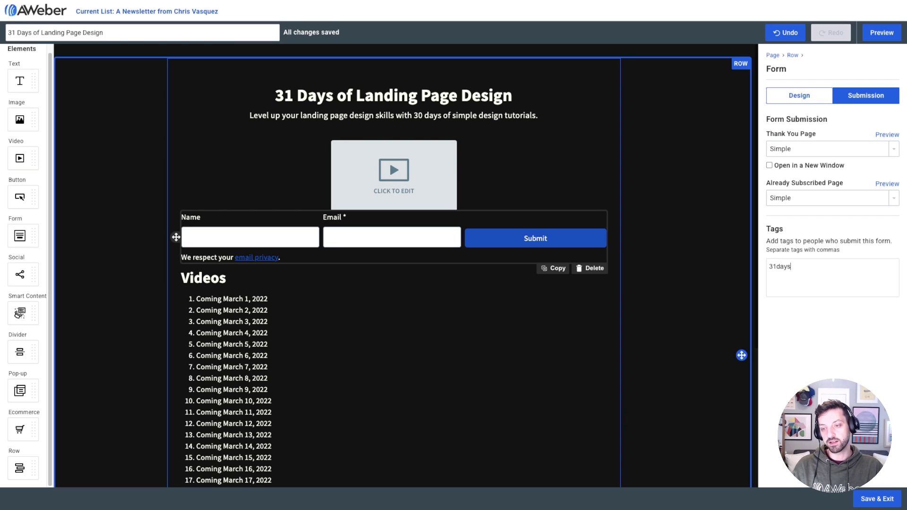
type("dingpages")
key("Return")
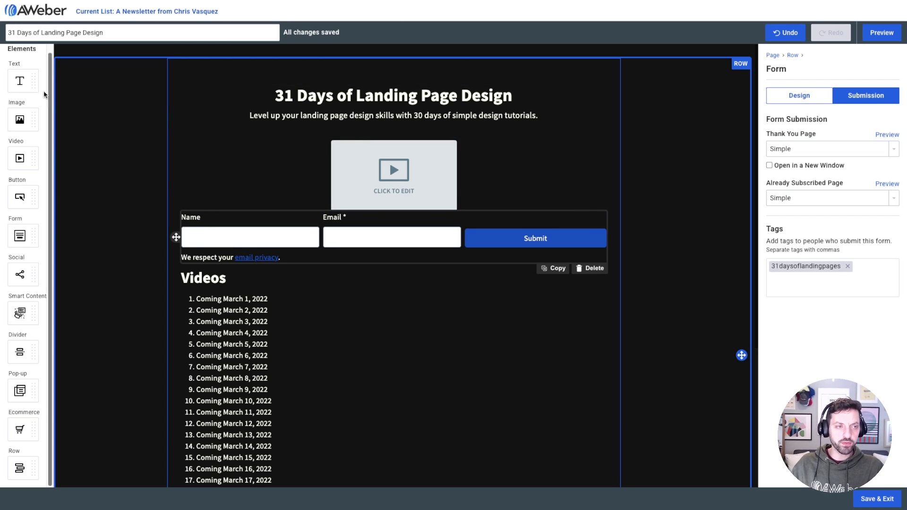
Add a text block above the form reading "Sign up for my newsletter to get tips and tutorials on building great products.".
left_click_drag(22, 84, 314, 215)
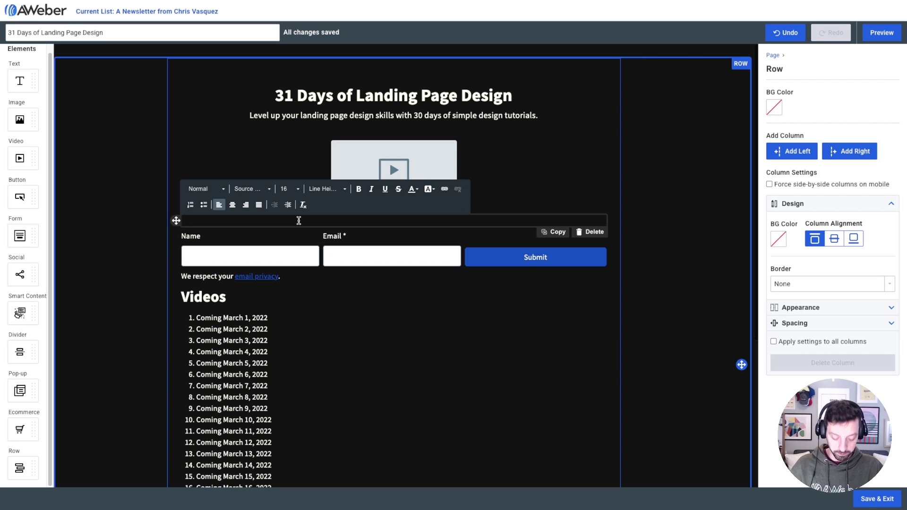
type("Sign up for the 3")
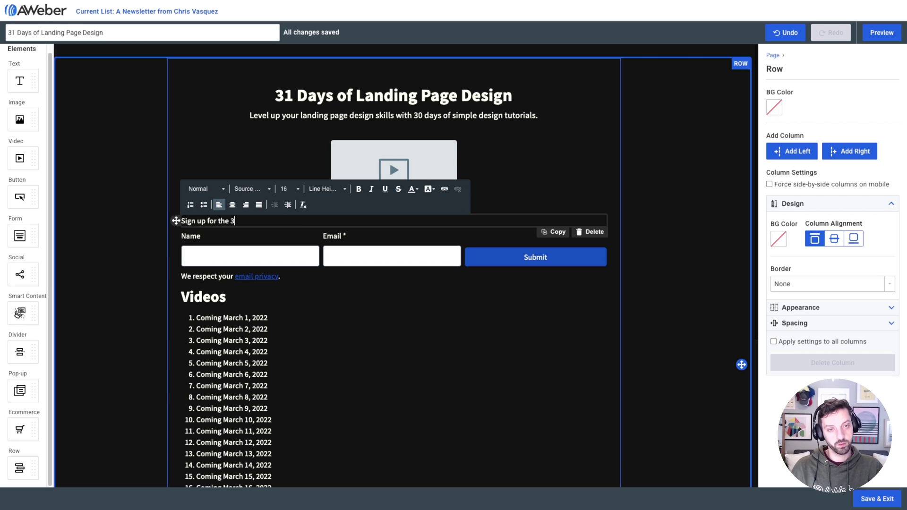
type("1 days of landing pages newsletter to get ti")
key("ctrl+BackSpace")
key("ctrl+BackSpace")
key("ctrl+BackSpace")
key("ctrl+BackSpace")
key("ctrl+BackSpace")
key("ctrl+BackSpace")
key("ctrl+BackSpace")
key("ctrl+BackSpace")
key("ctrl+BackSpace")
key("ctrl+BackSpace")
type("my newsletter to get tip")
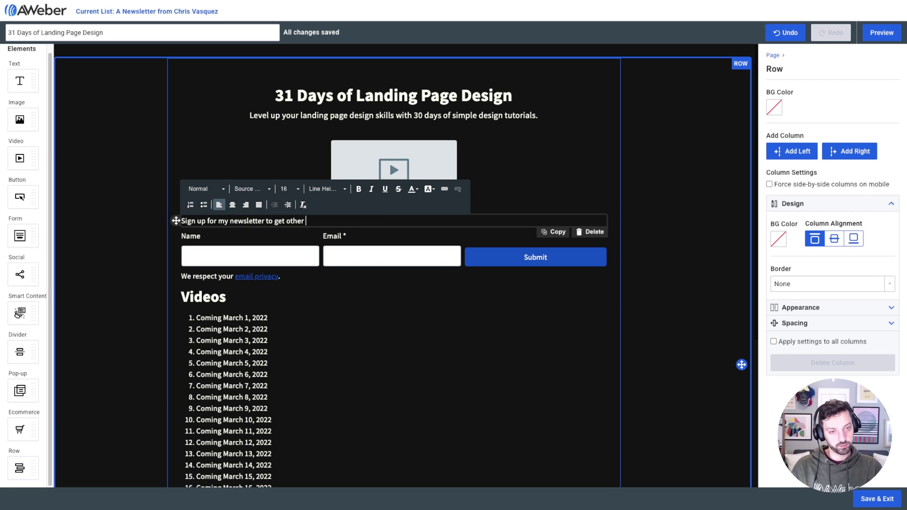
type("s and tutorials on building great products.")
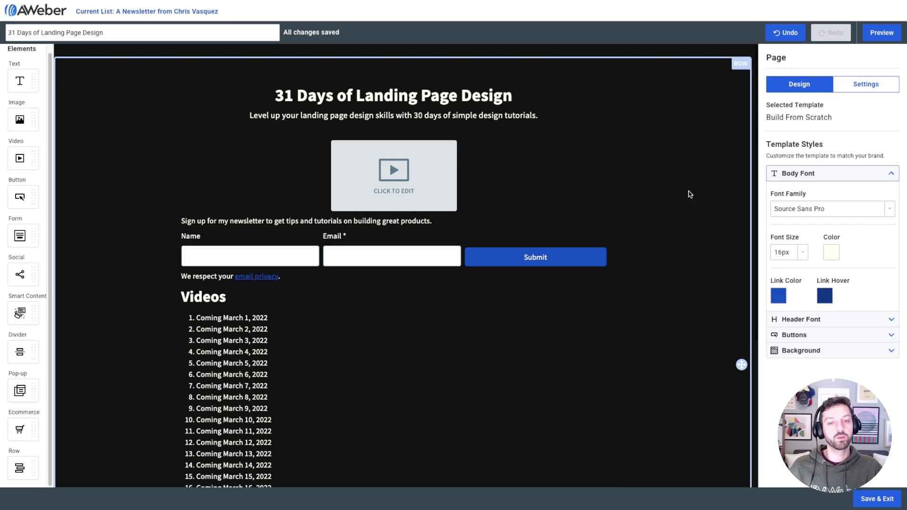
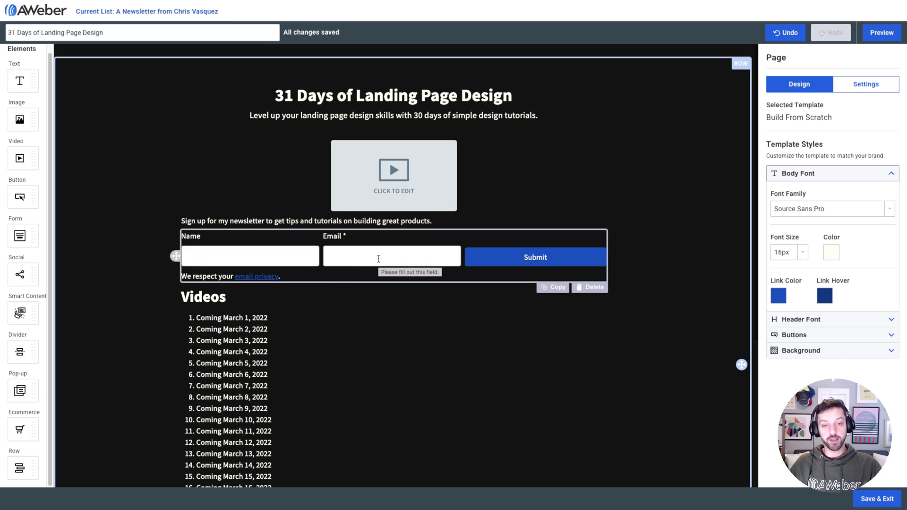
Change the form's submit button label to "Level me up".
left_click(532, 257)
double_click(532, 257)
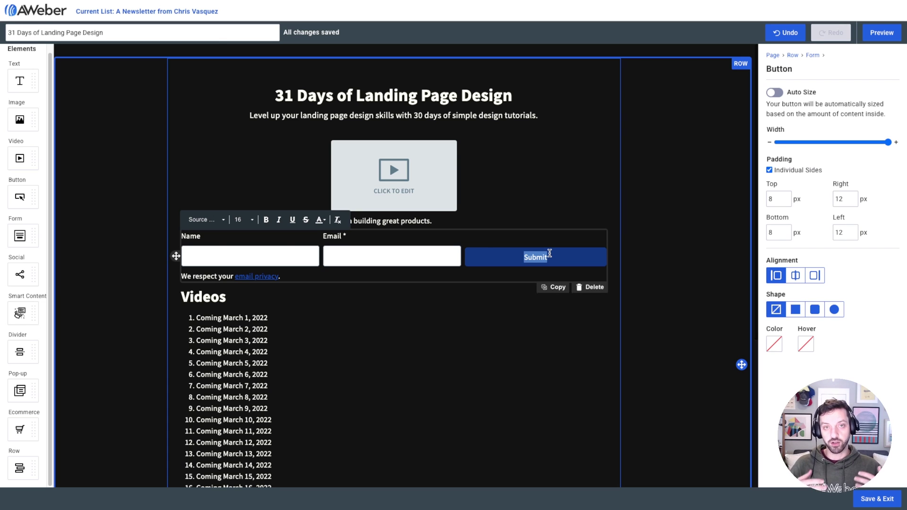
key("BackSpace")
type("Level me up")
key("Escape")
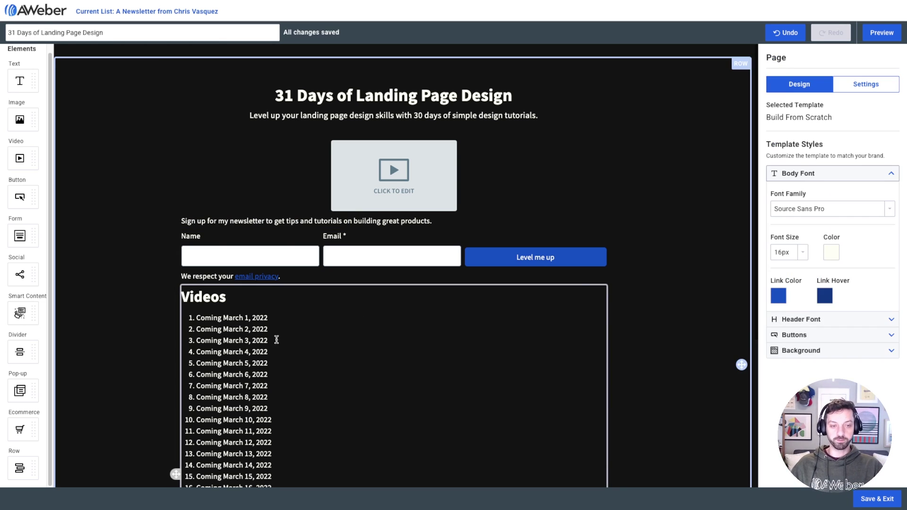
Insert a blank line above the newsletter sign-up sentence to separate it from the video.
scroll(527, 248, "down", 4)
scroll(524, 249, "up", 5)
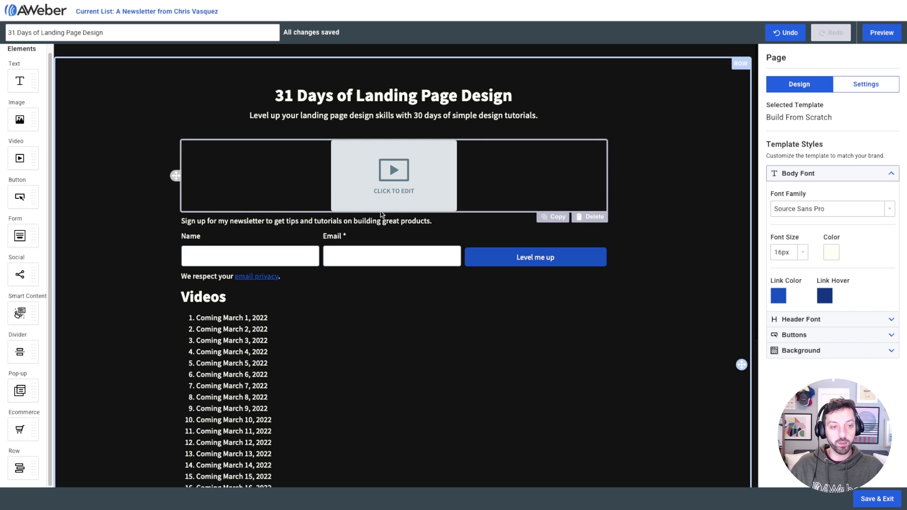
left_click(207, 220)
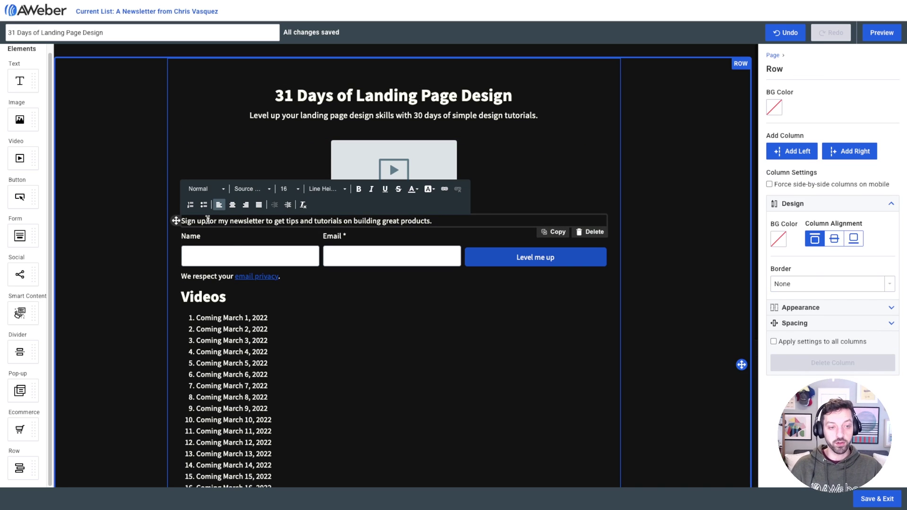
key("Return")
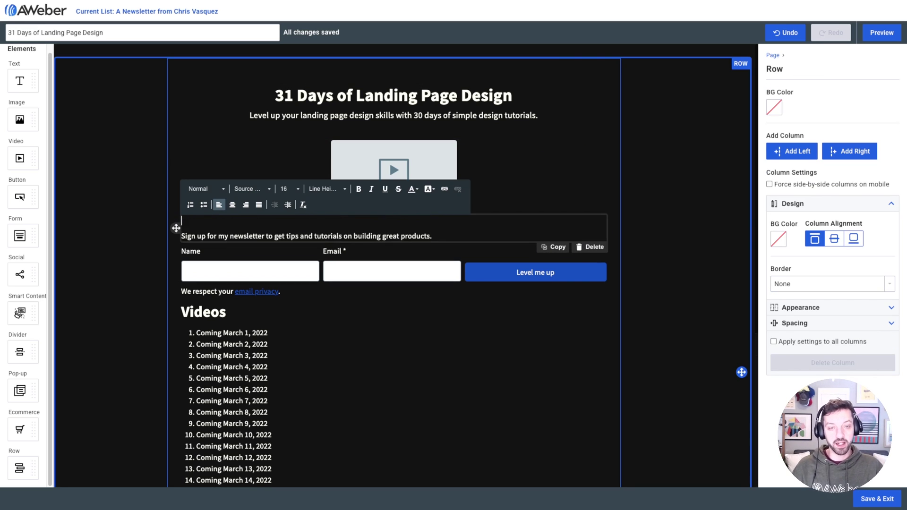
left_click(718, 186)
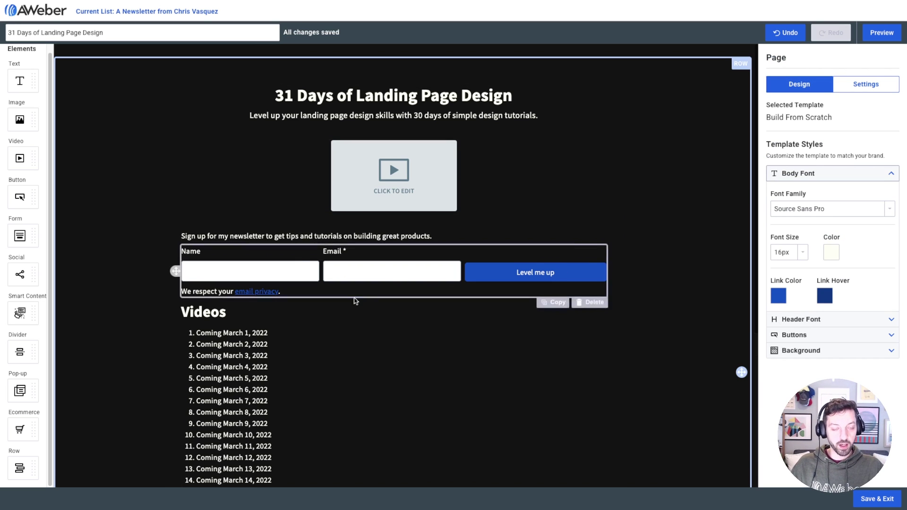
Add a new row below the Videos list and divide it into three columns.
scroll(272, 290, "down", 1)
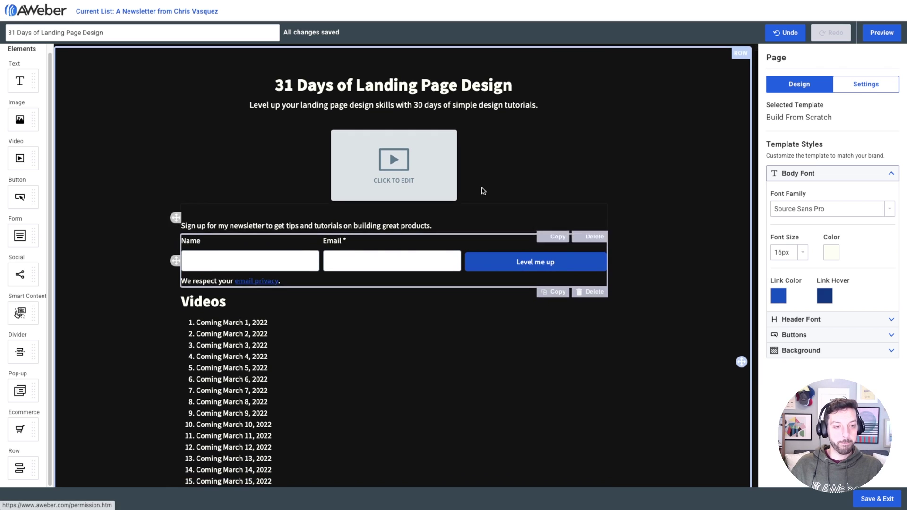
scroll(202, 245, "down", 2)
scroll(202, 244, "down", 1)
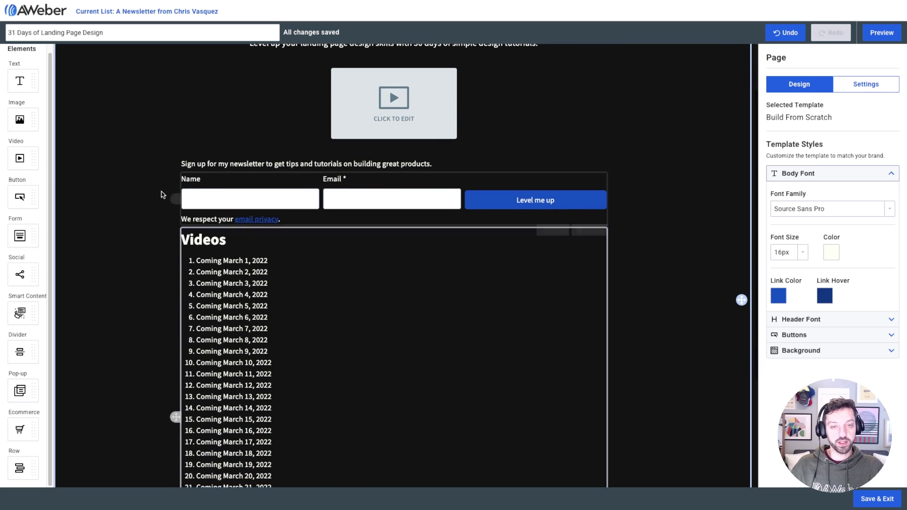
scroll(232, 255, "down", 5)
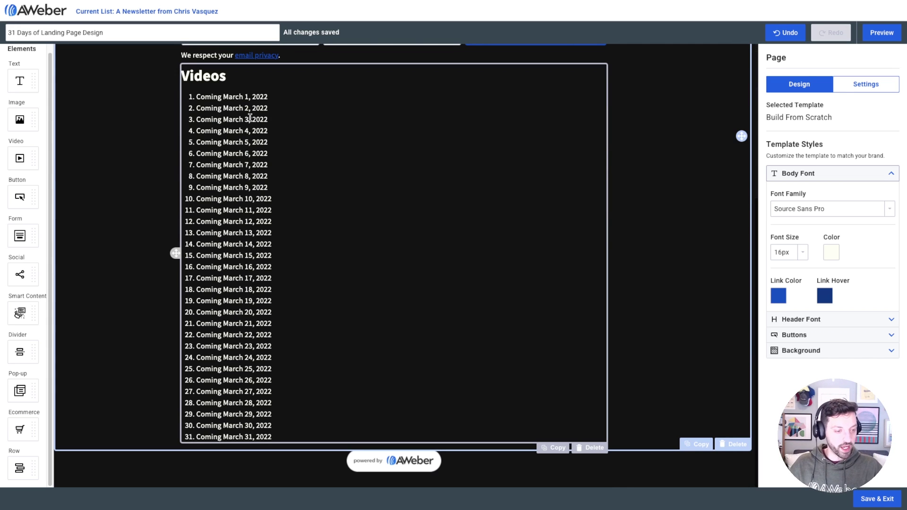
left_click_drag(20, 467, 364, 445)
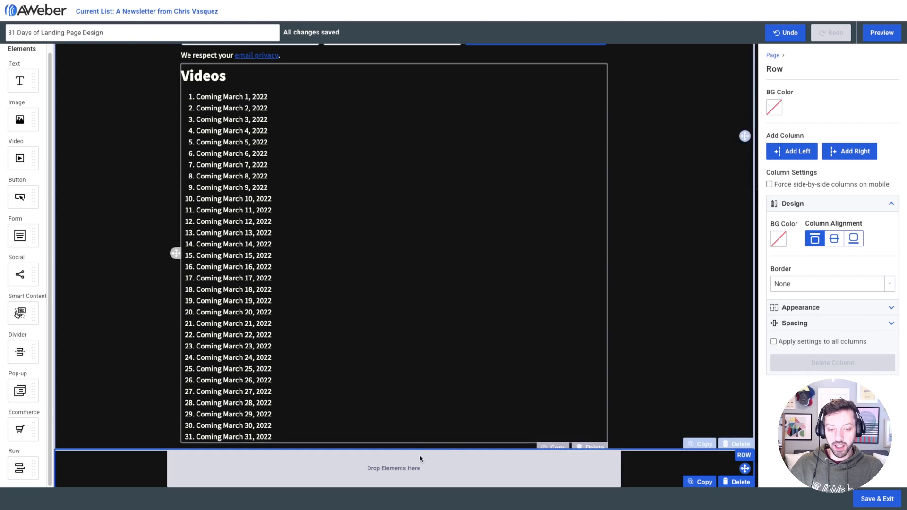
left_click(855, 154)
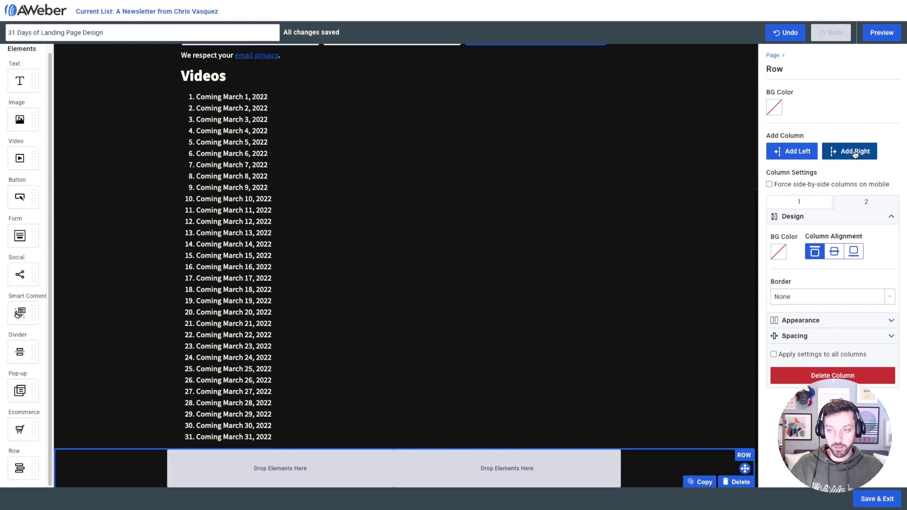
left_click(855, 154)
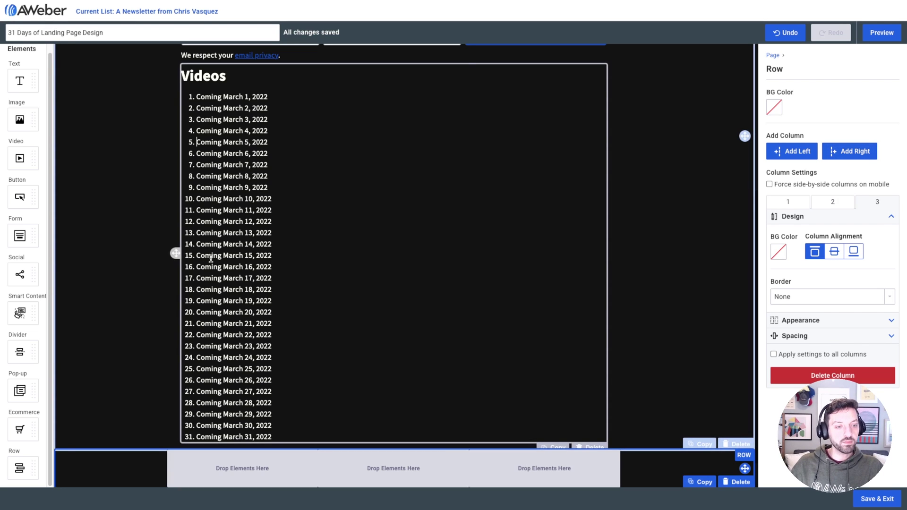
Move the Videos list block into the middle column of the three-column row and preview the page.
left_click(179, 256)
left_click_drag(176, 253, 397, 316)
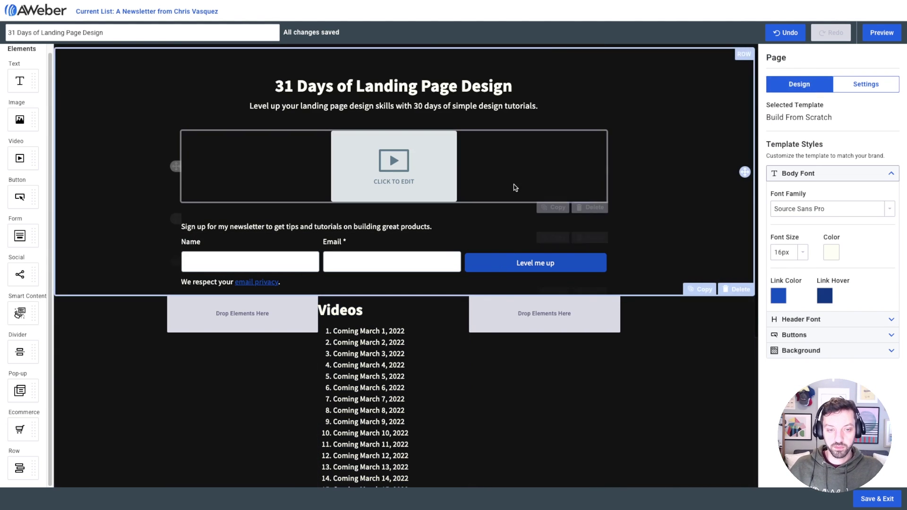
left_click(881, 32)
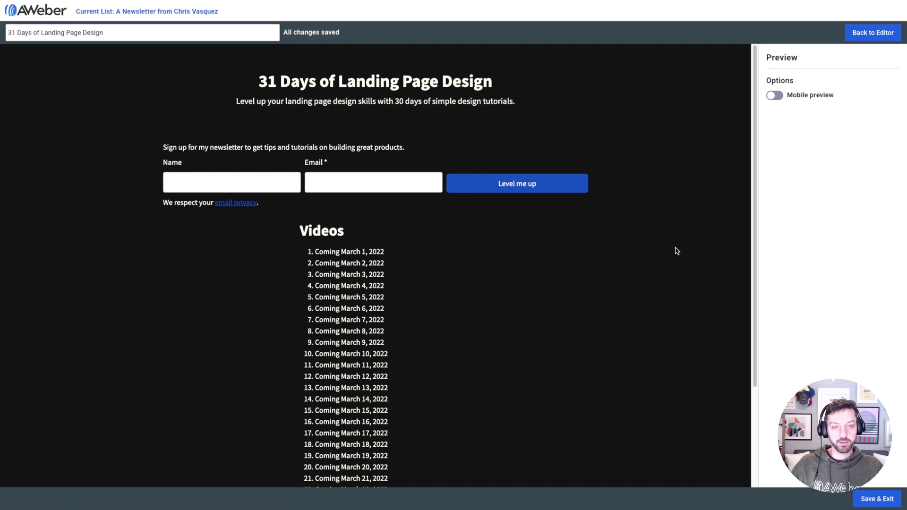
scroll(372, 335, "down", 3)
scroll(373, 334, "up", 3)
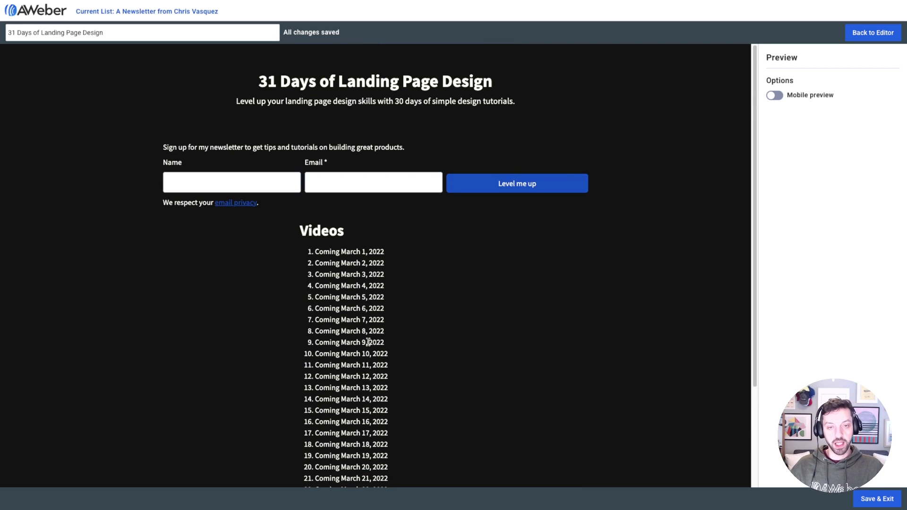
Return to the editor and change the heading above the video list to "Past Videos".
left_click(868, 33)
left_click(360, 316)
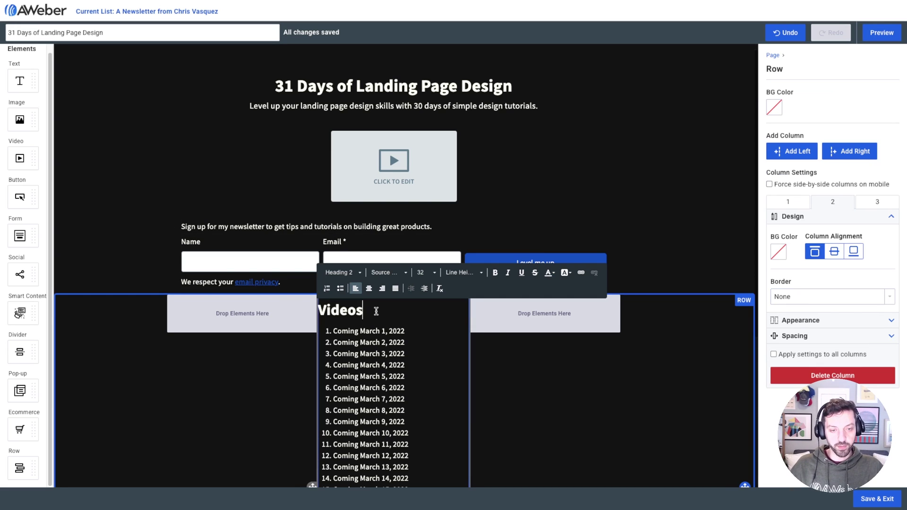
double_click(376, 311)
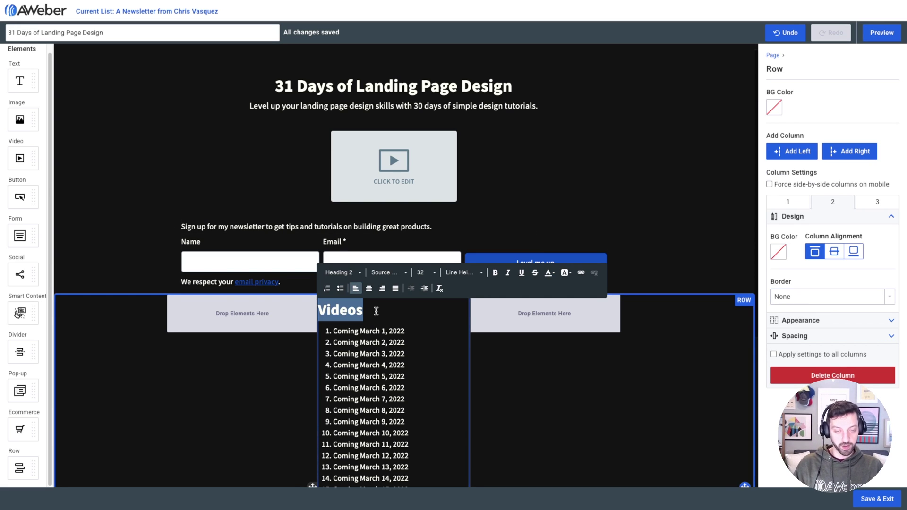
type("Past Videos")
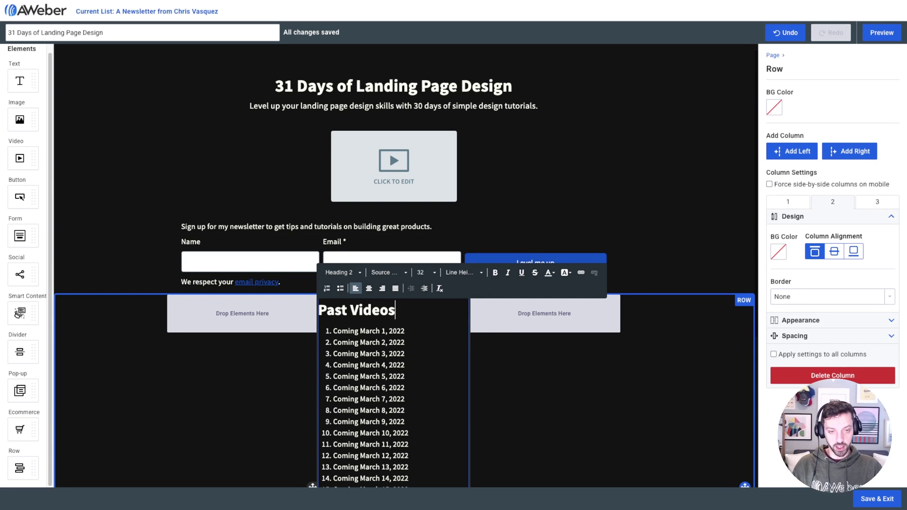
Widen the middle column holding the Past Videos list on both sides and preview the page.
left_click_drag(316, 344, 295, 349)
left_click_drag(469, 358, 492, 359)
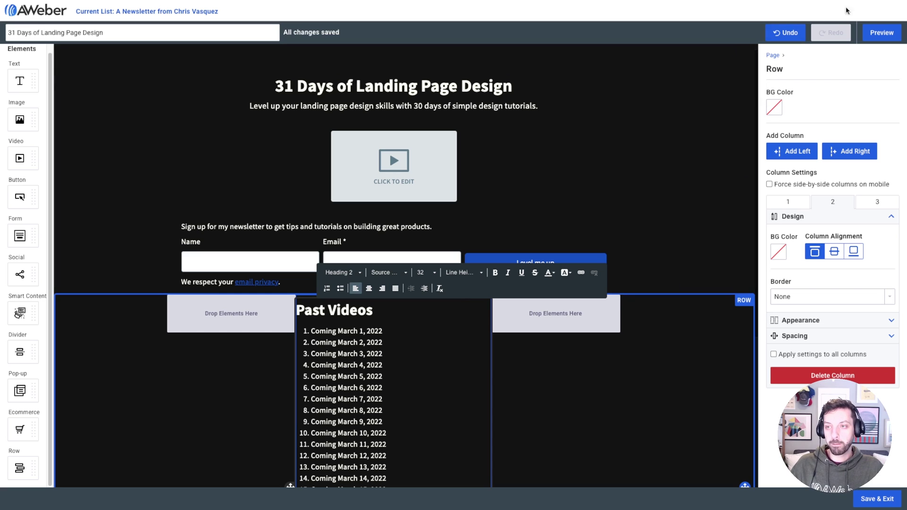
left_click(881, 34)
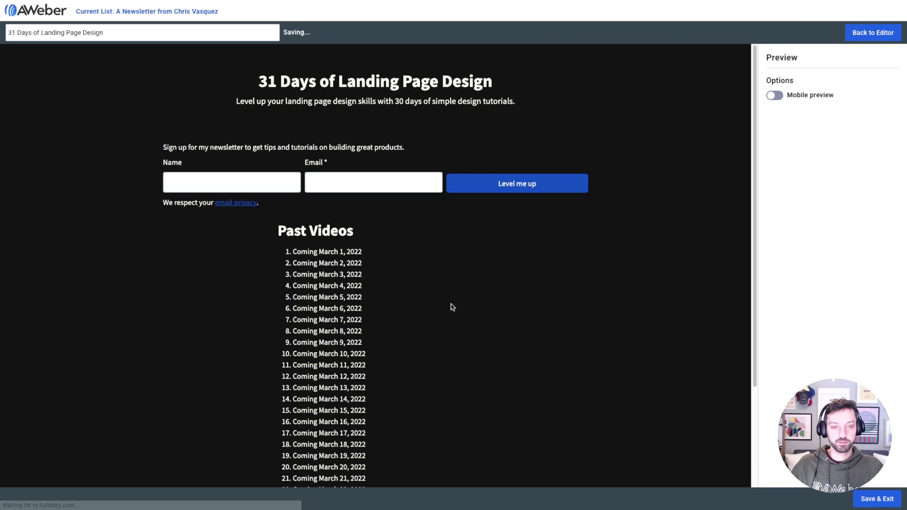
scroll(482, 324, "down", 3)
scroll(483, 325, "up", 3)
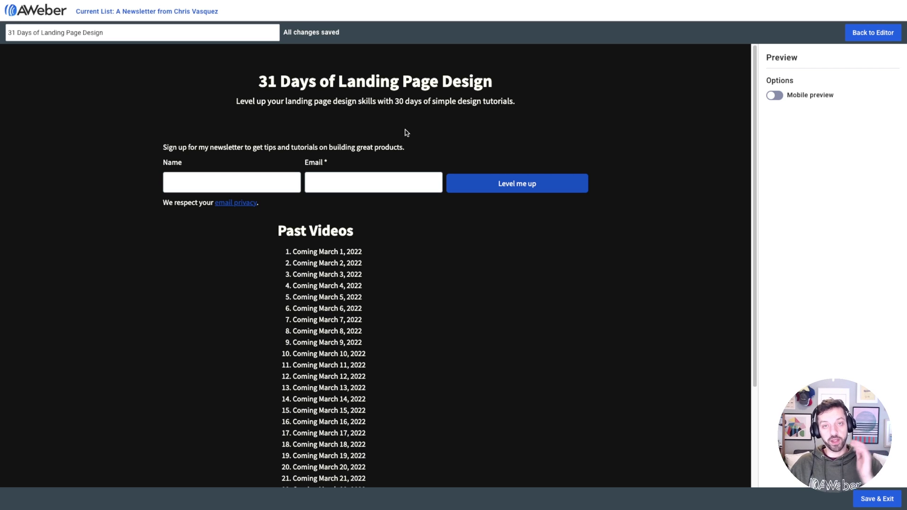
left_click(871, 34)
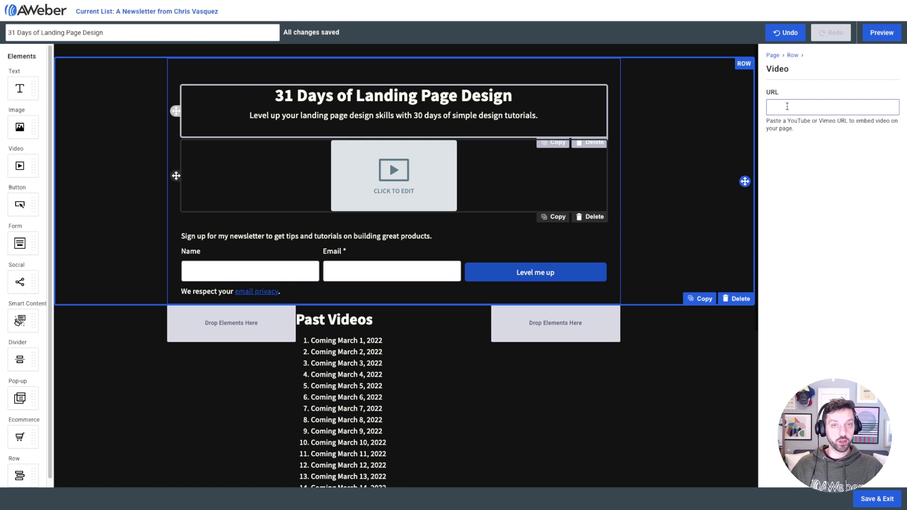
left_click(787, 107)
type("https://www.youtube.com/watch?v=v5DoSQCNnws&t=2s")
key("Return")
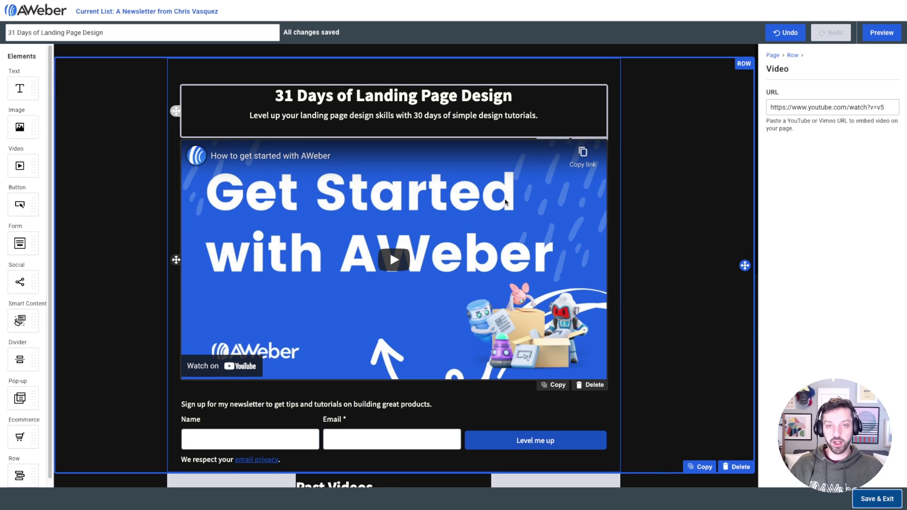
Preview the landing page and review the embedded video, sign-up form and full Past Videos list.
left_click(881, 32)
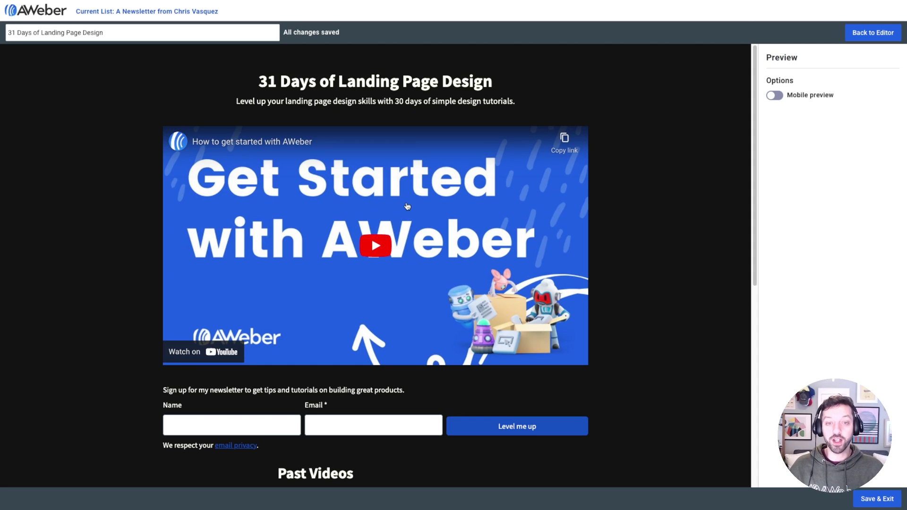
scroll(647, 221, "down", 1)
scroll(647, 221, "down", 2)
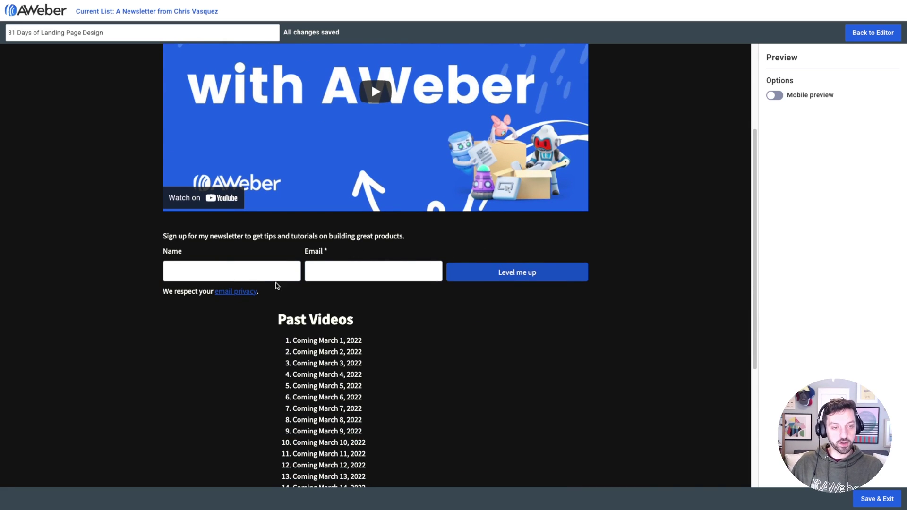
scroll(399, 227, "down", 4)
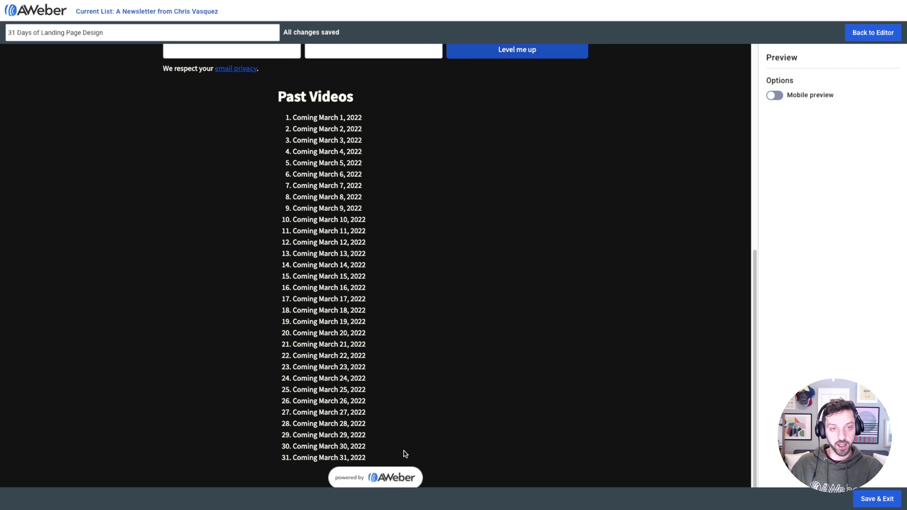
scroll(405, 454, "up", 7)
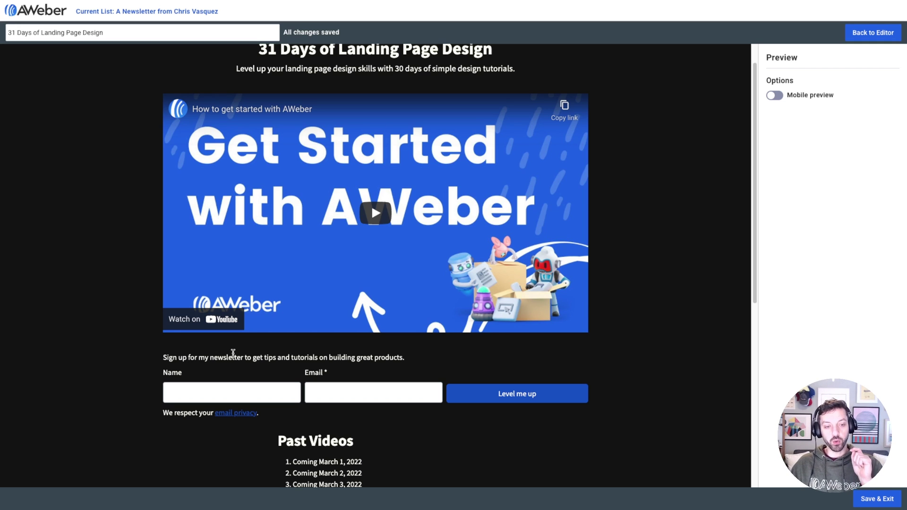
scroll(233, 359, "up", 1)
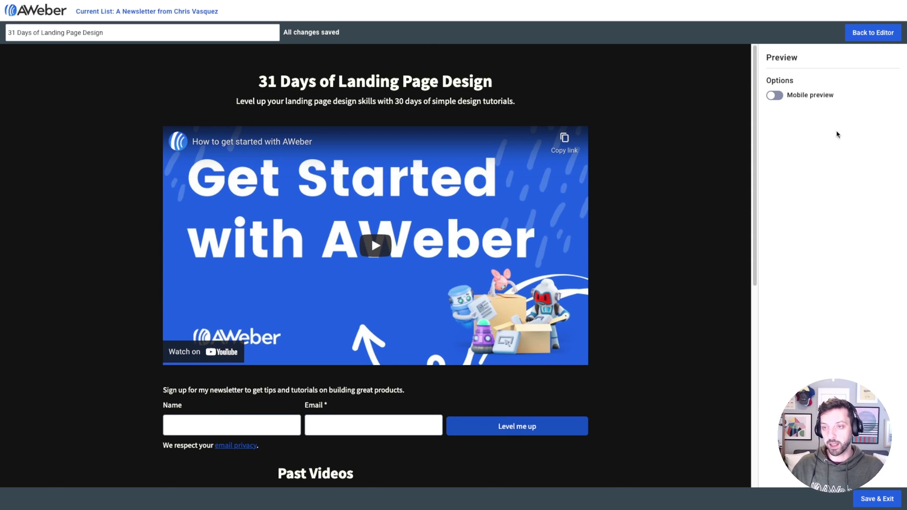
Return to the editor and replace the sentence above the form with "Sign up to Get notified when new videos are live!".
left_click(873, 33)
scroll(392, 264, "down", 3)
left_click(220, 320)
triple_click(227, 312)
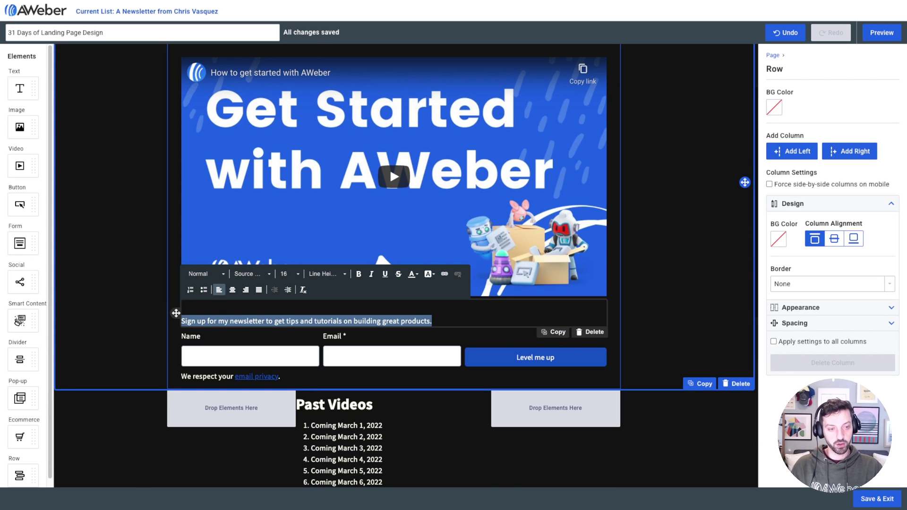
type("Get Notified when new videow")
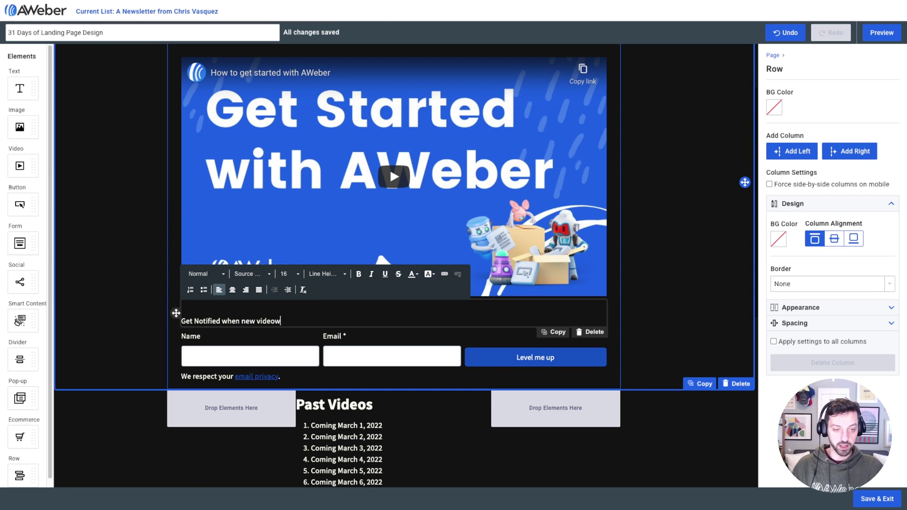
left_click(181, 320)
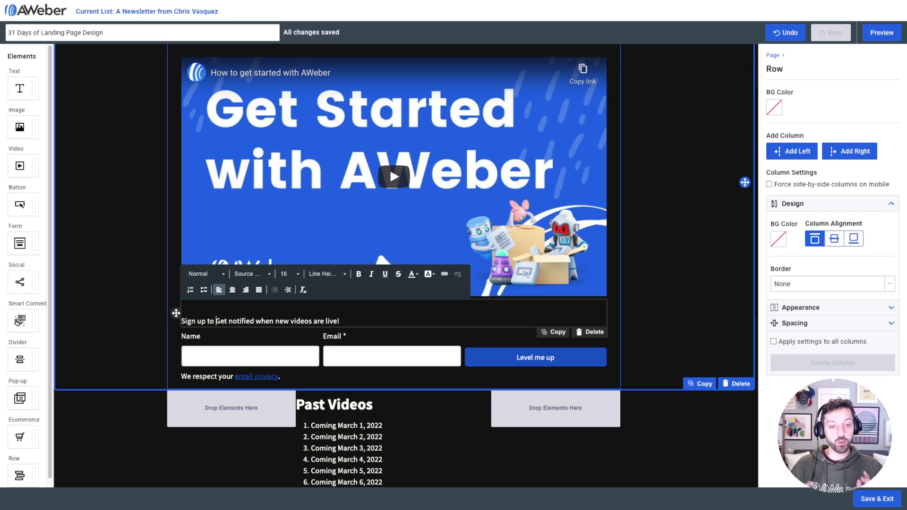
Format the sign-up line above the form as a centered Heading 3.
key("ctrl+a")
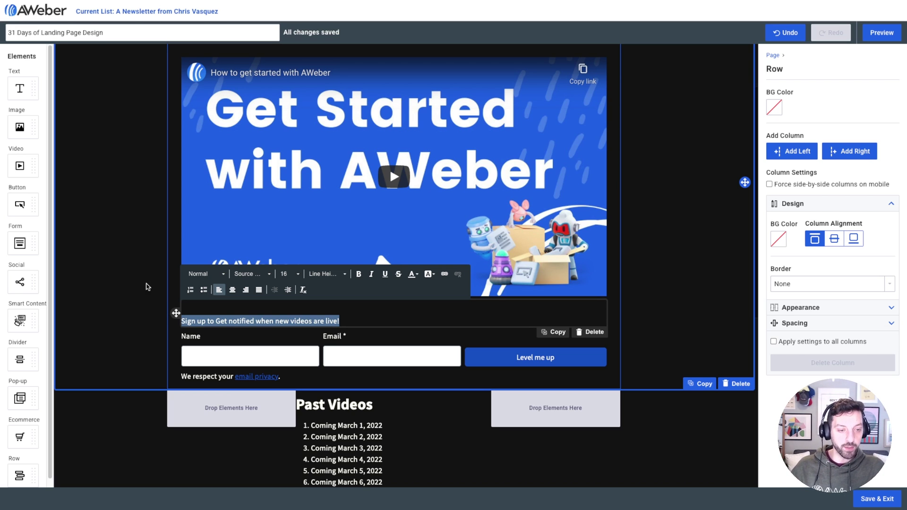
left_click(219, 275)
left_click(218, 332)
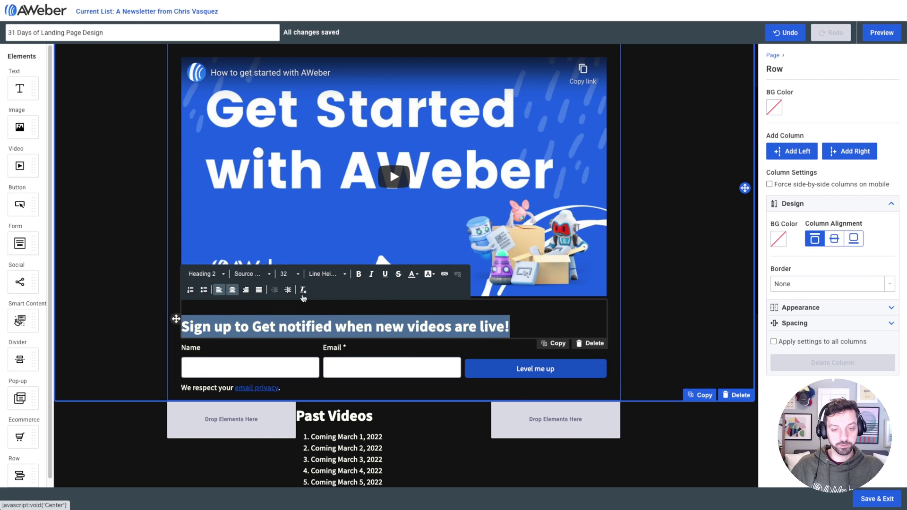
left_click(238, 290)
left_click(204, 274)
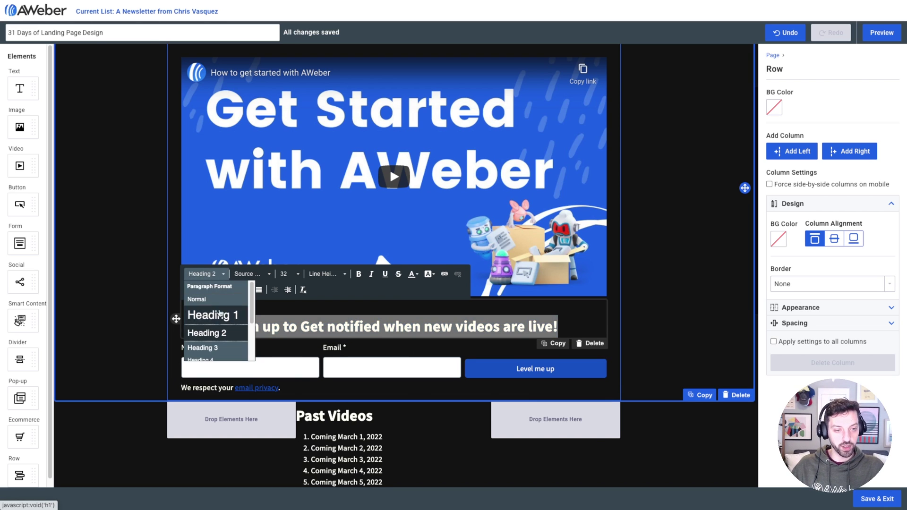
left_click(216, 348)
Below the sign-up heading, add the centered line "I'll also send you my newsletter full of tips on how to build great products.".
left_click(563, 323)
key("Return")
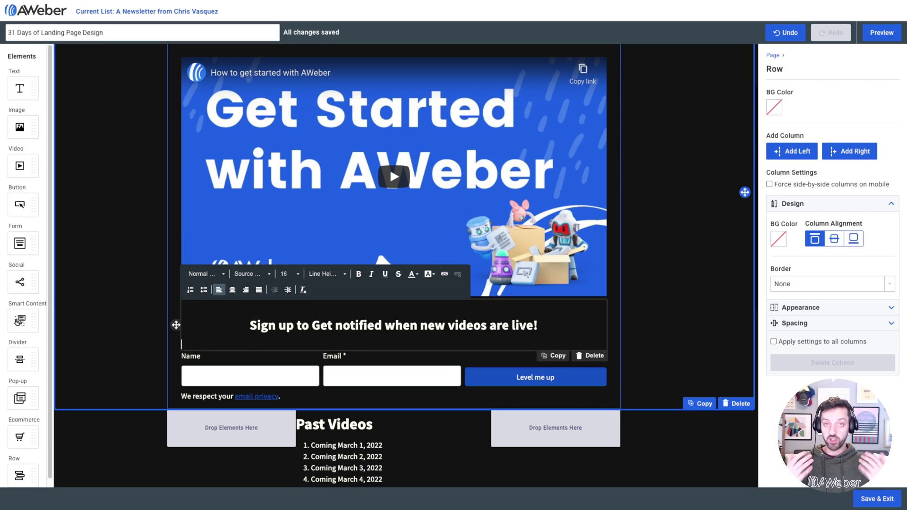
type("I'll also send you my newsletter full of tips on how to build great products.")
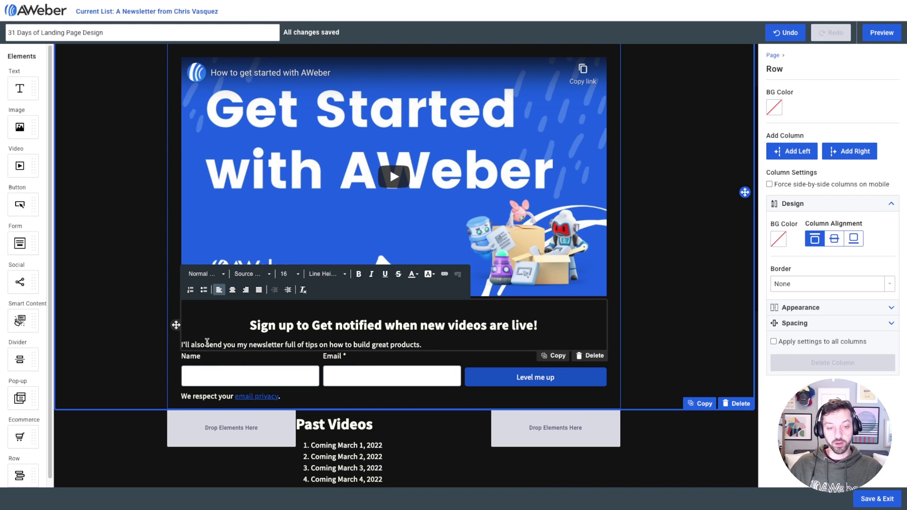
left_click(233, 290)
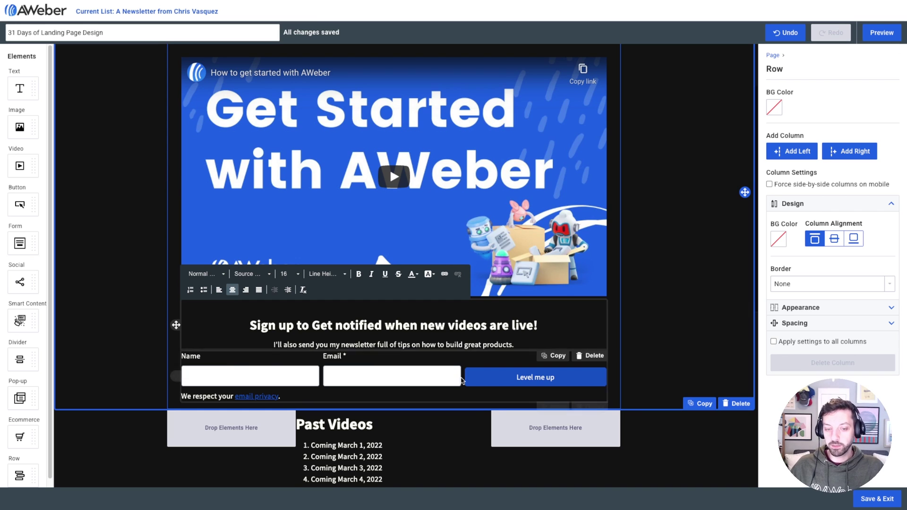
Set the padding on all sides of the "powered by AWeber" footer row's column to 20 px.
scroll(467, 360, "down", 7)
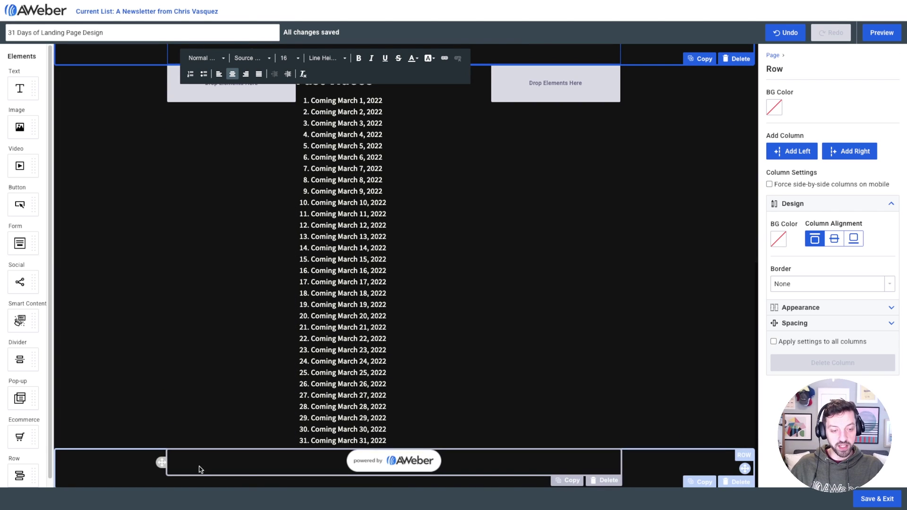
left_click(247, 465)
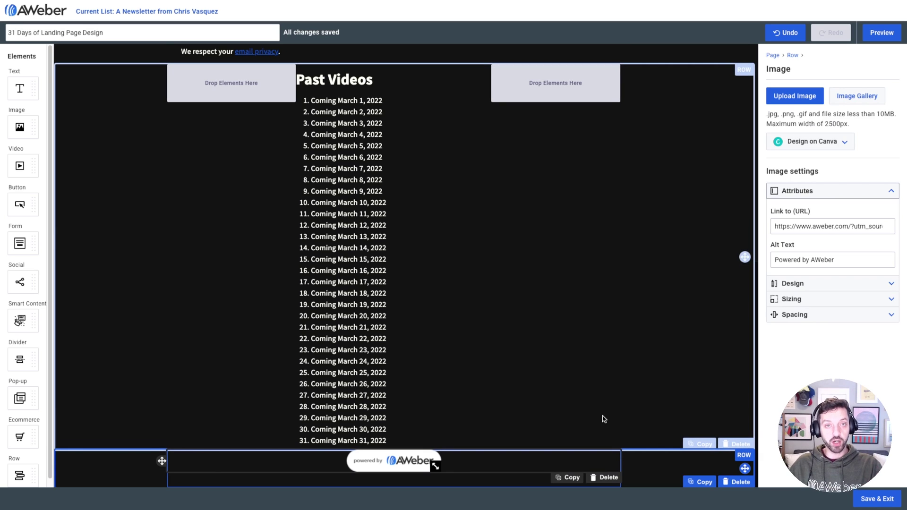
left_click(648, 469)
left_click(656, 472)
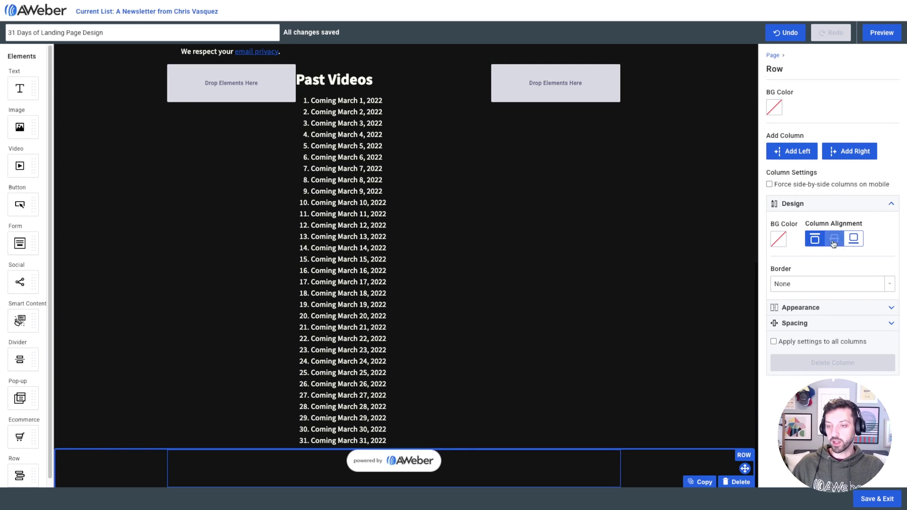
left_click(807, 324)
left_click(778, 296)
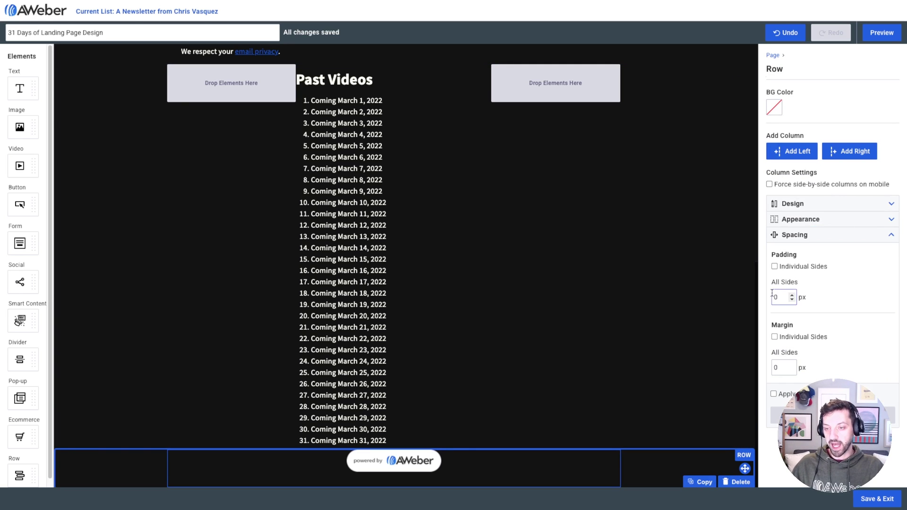
left_click_drag(780, 298, 767, 300)
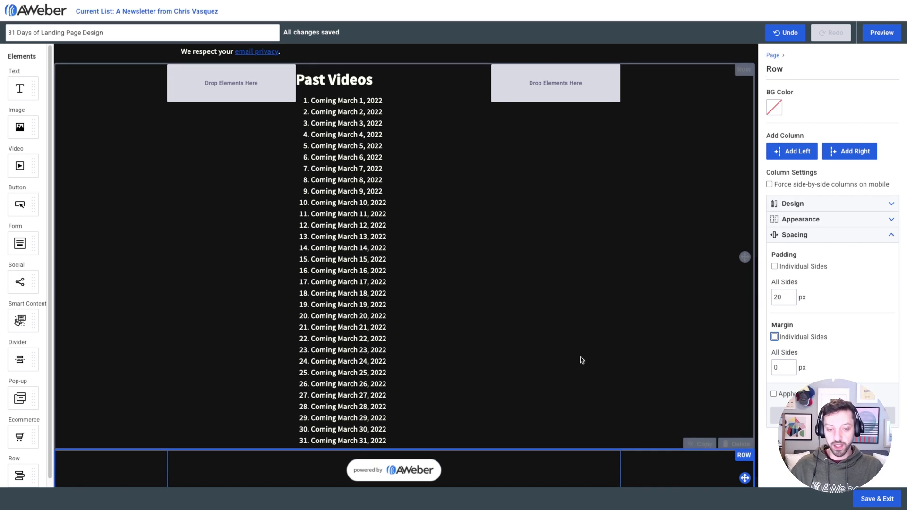
key("Tab")
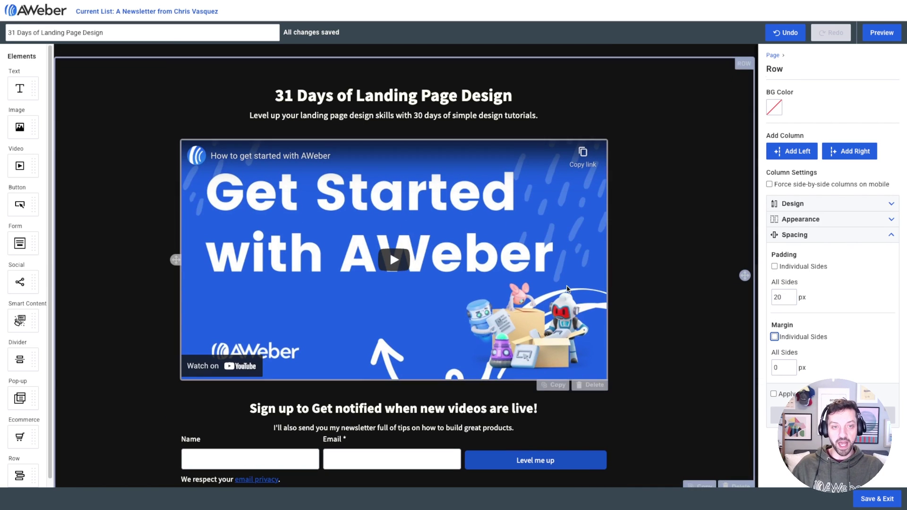
Preview the landing page and check the new sign-up heading, form and Past Videos section.
left_click(883, 34)
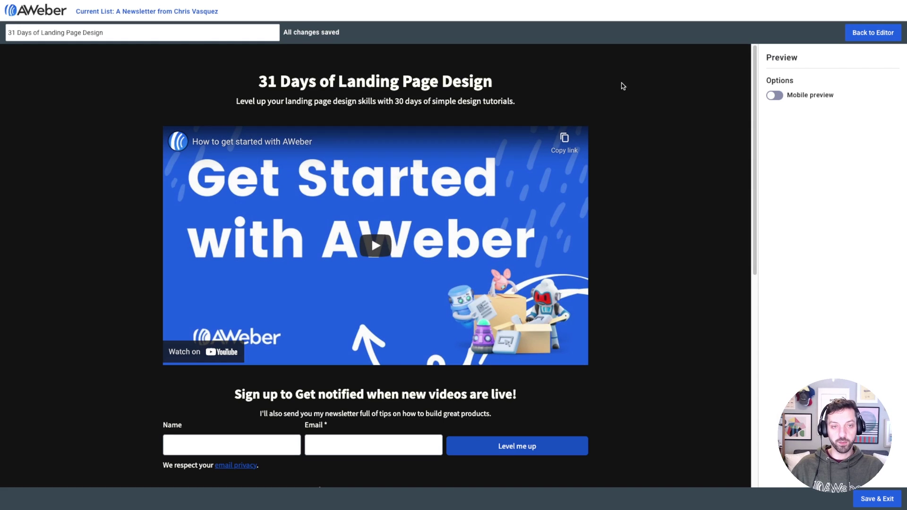
scroll(426, 300, "down", 4)
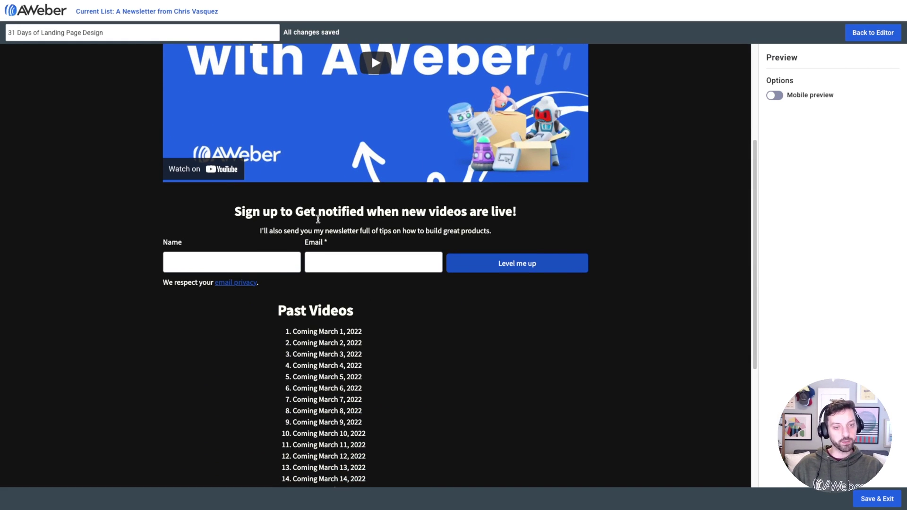
scroll(283, 259, "down", 1)
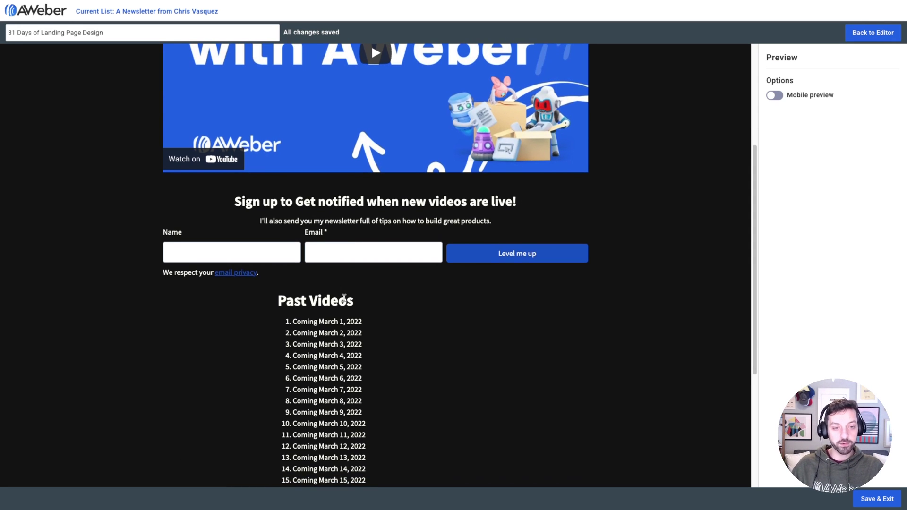
scroll(283, 255, "down", 1)
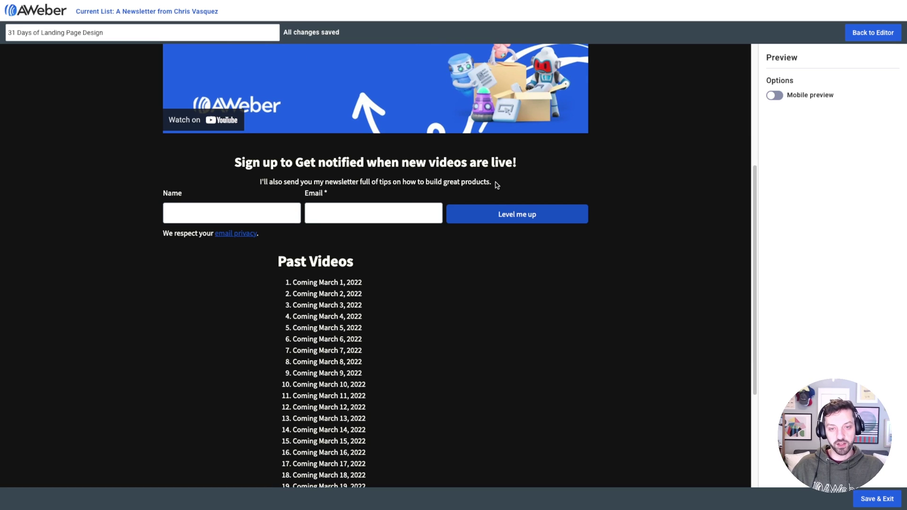
Inspect the spacing around the newsletter line and the end of the Past Videos list in the preview.
mouse_move(494, 185)
left_mouse_down()
mouse_move(484, 185)
mouse_move(494, 185)
left_mouse_up()
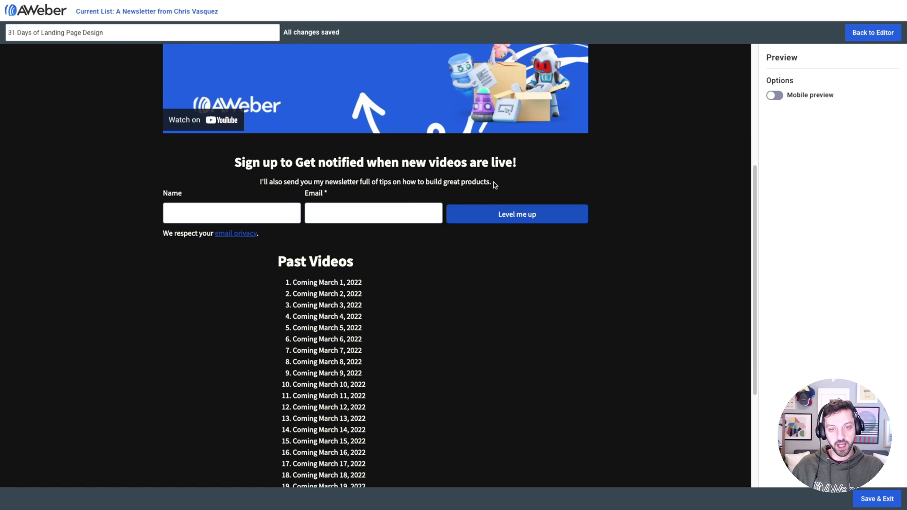
left_click_drag(355, 182, 460, 180)
left_click(342, 194)
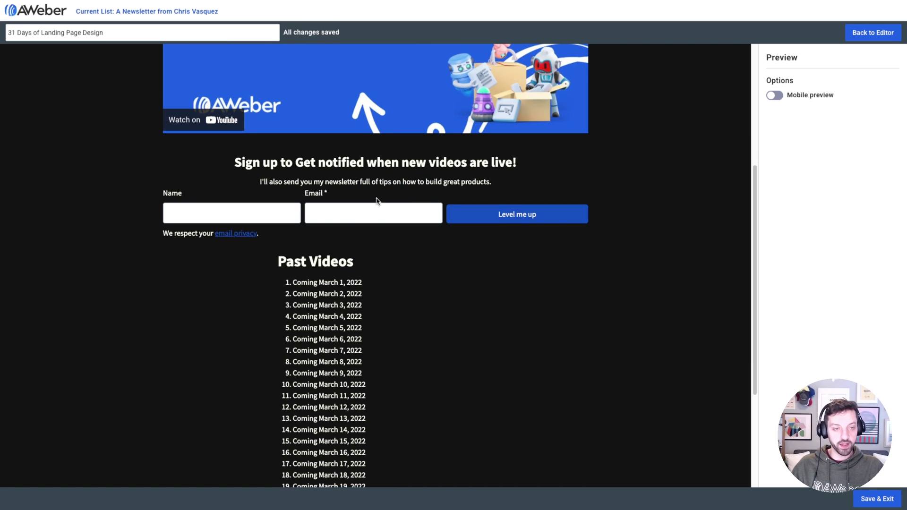
scroll(486, 301, "down", 4)
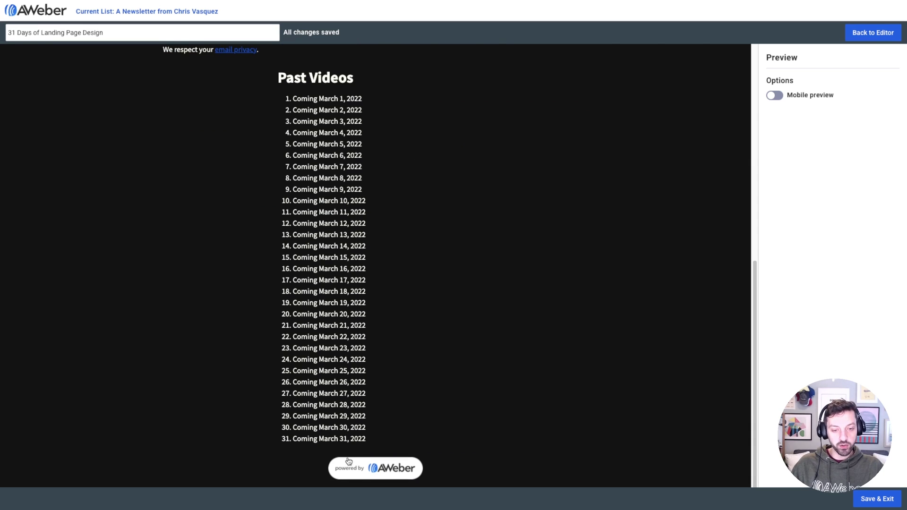
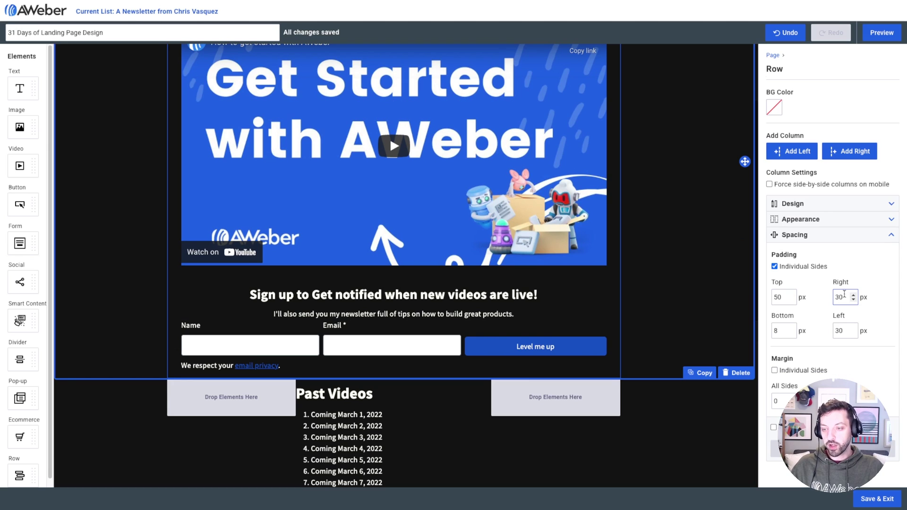
Set the right and left padding of the row holding the video and sign-up form to 20 px.
key("Tab")
left_click(839, 296)
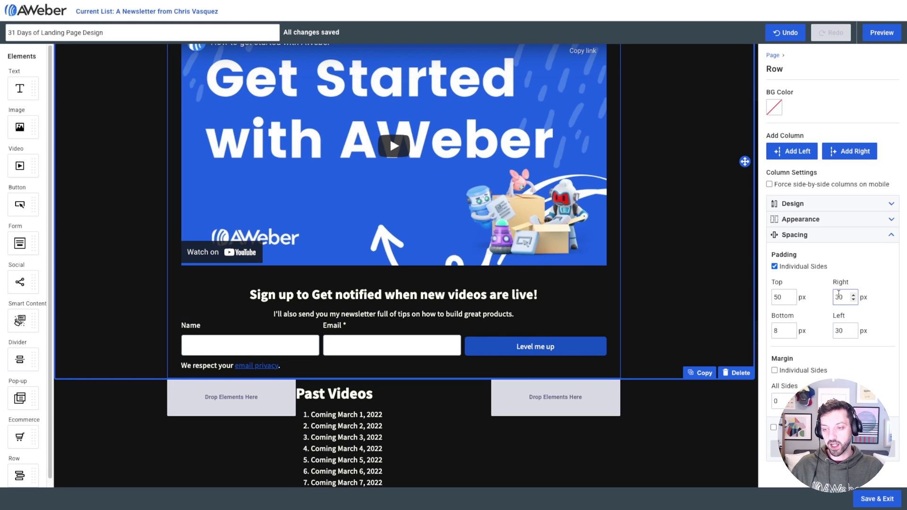
left_click(838, 331)
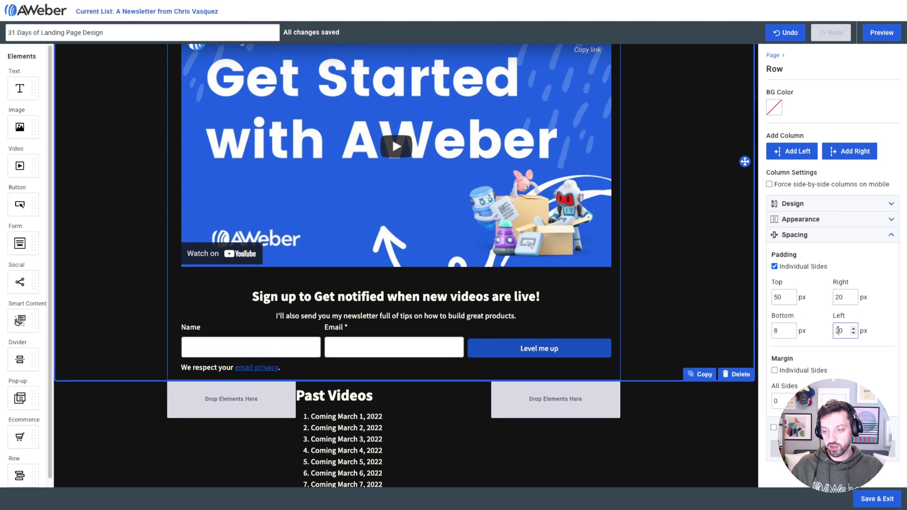
key("Delete")
type("2")
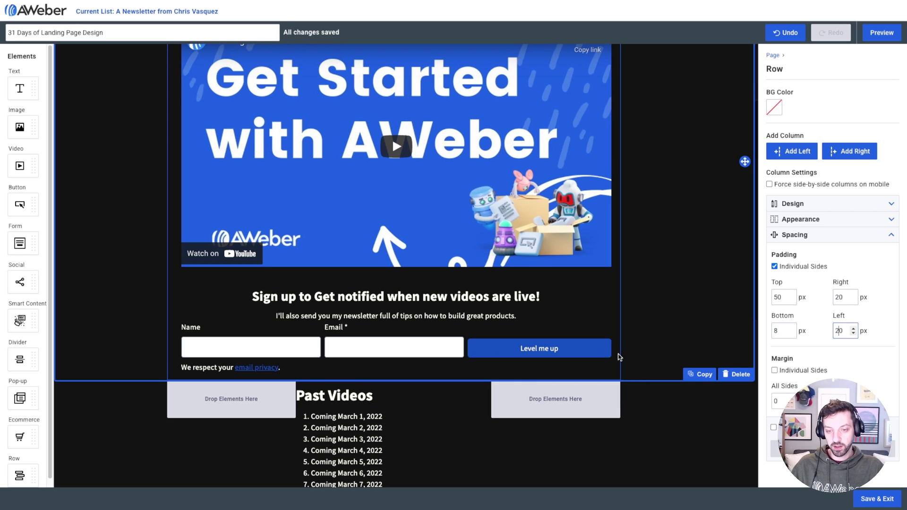
Set the right and left padding of the Past Videos column to 20 px.
left_click(474, 422)
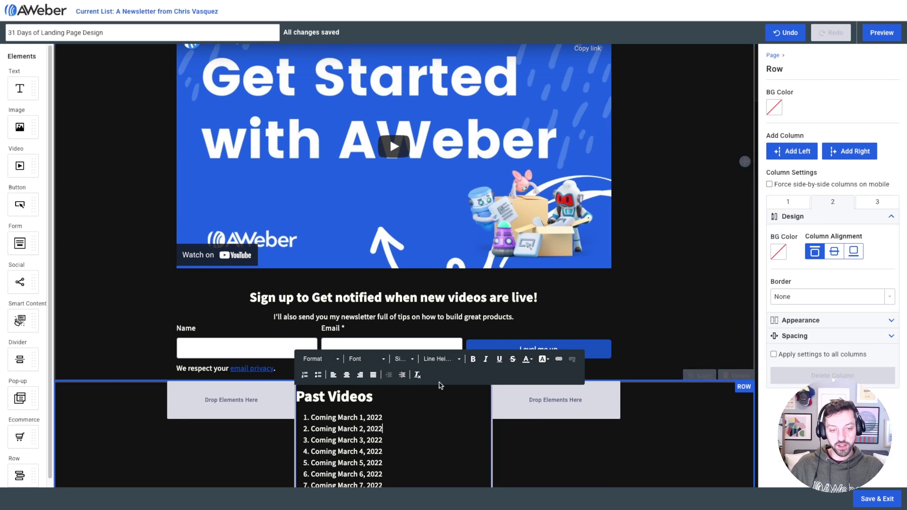
left_click(797, 336)
left_click(794, 281)
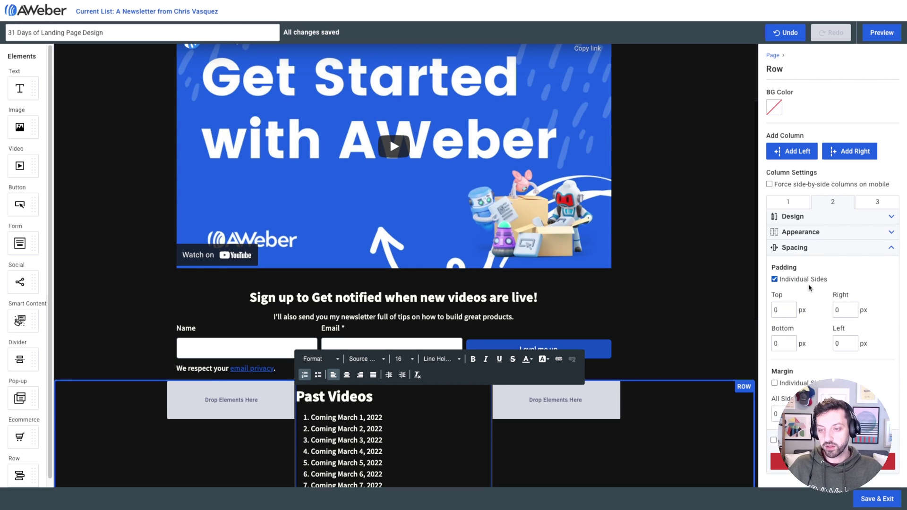
double_click(833, 310)
type("20")
key("Tab")
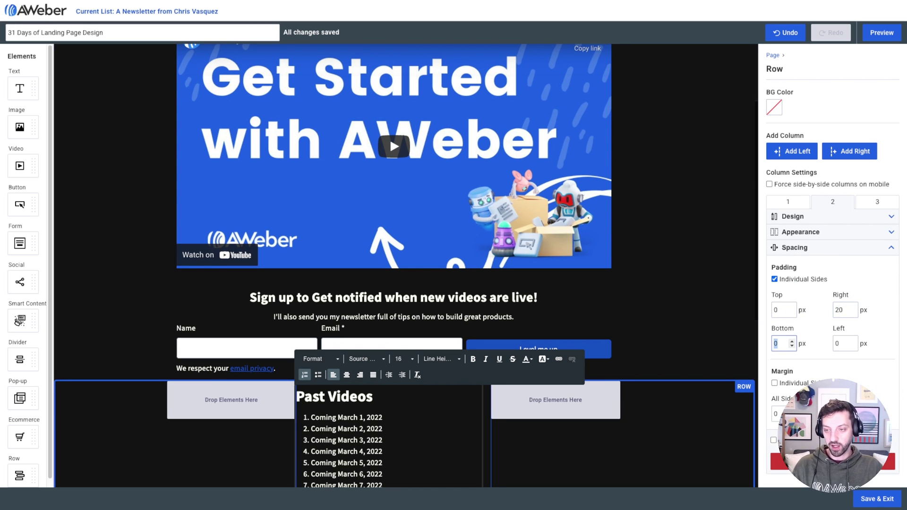
key("Tab")
type("2")
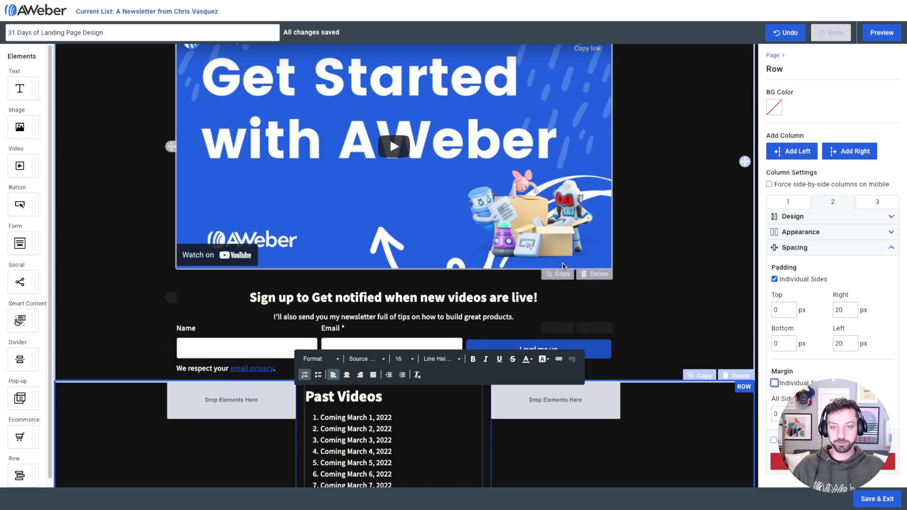
key("Tab")
Add a blank line below the newsletter tips sentence to separate it from the sign-up form.
left_click(519, 328)
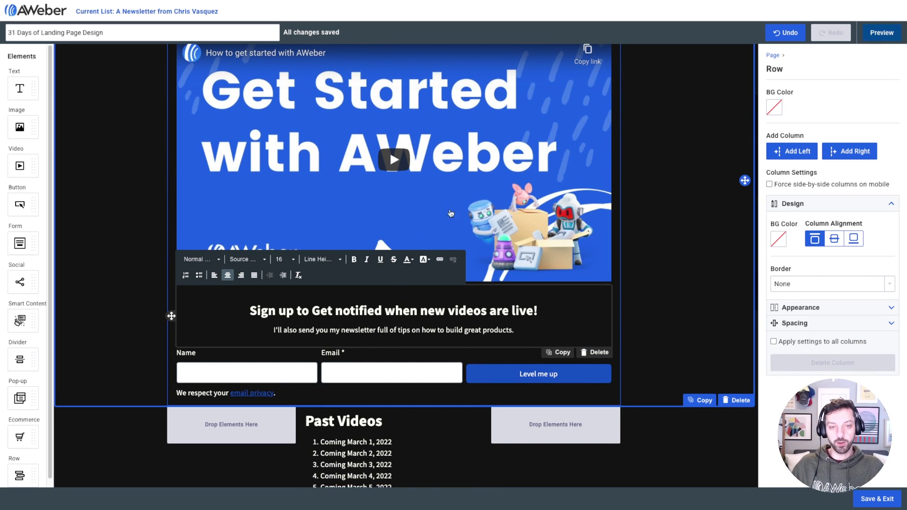
Preview the landing page in mobile view and check it from the headline to the footer.
left_click(890, 37)
scroll(391, 213, "down", 5)
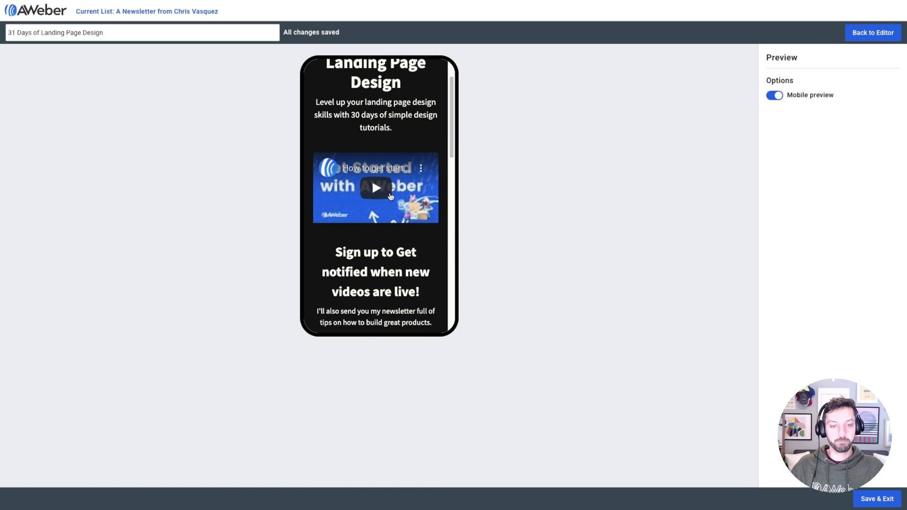
scroll(390, 228, "down", 3)
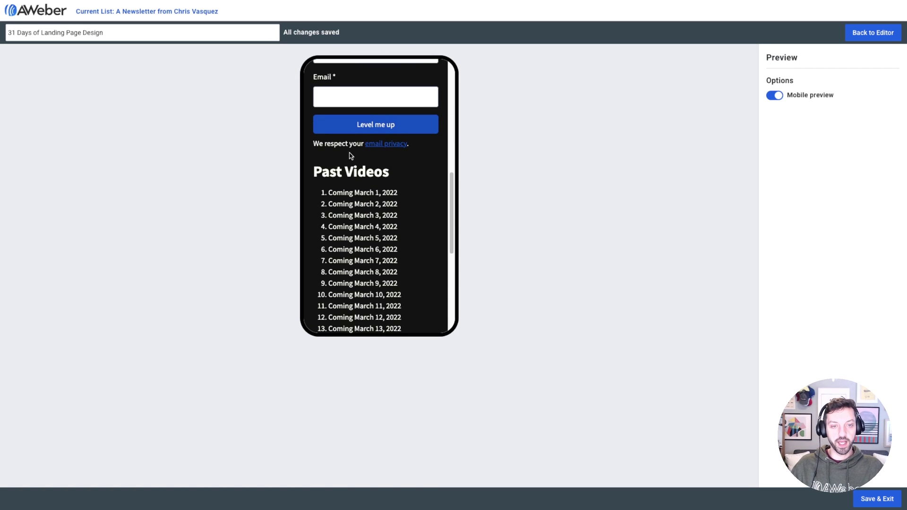
scroll(358, 203, "down", 5)
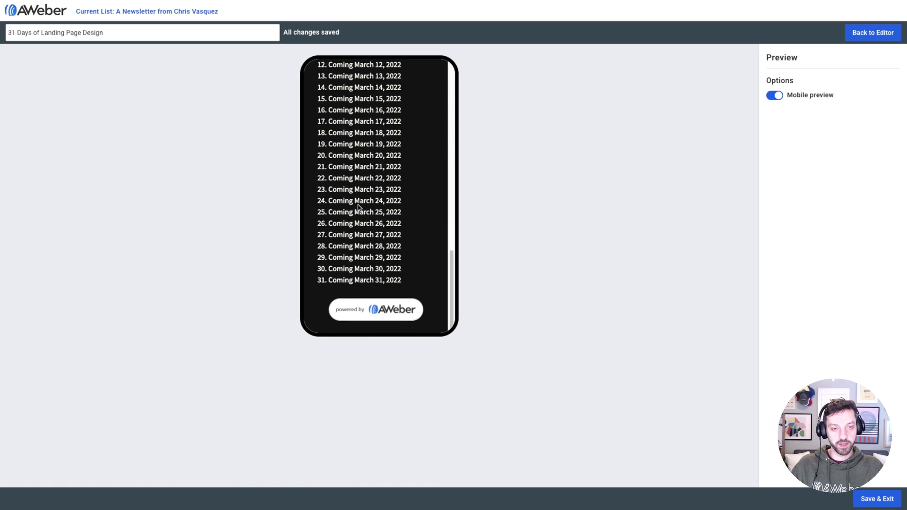
scroll(364, 210, "up", 12)
Switch the preview back to desktop view, check the page layout, and return to the editor.
left_click(772, 97)
left_click(772, 97)
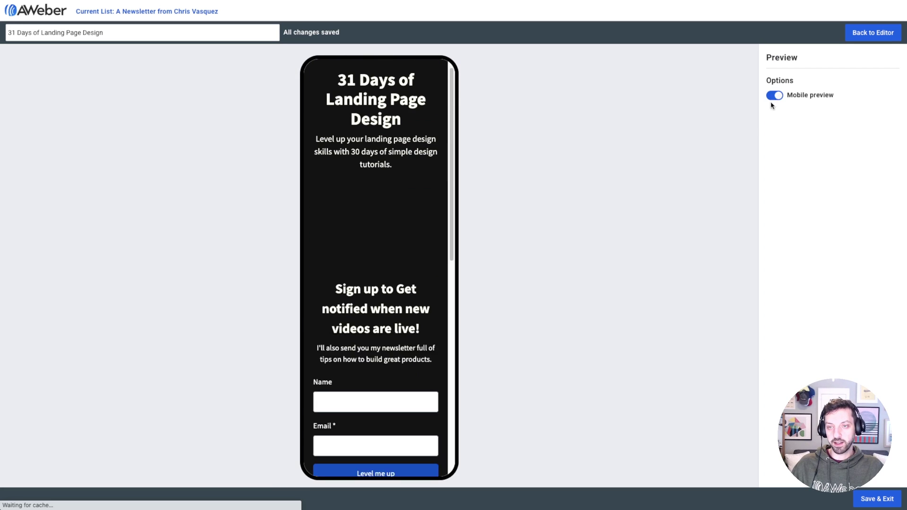
left_click(774, 96)
scroll(539, 225, "down", 9)
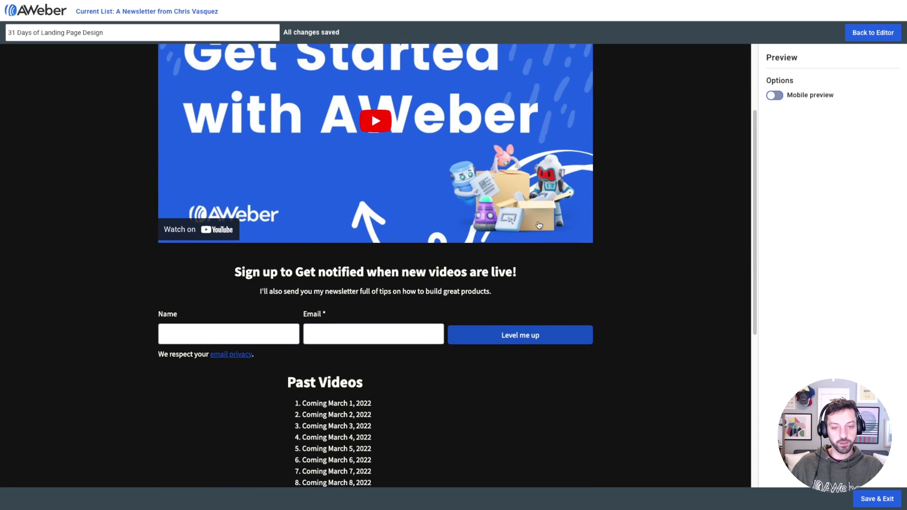
scroll(539, 223, "up", 10)
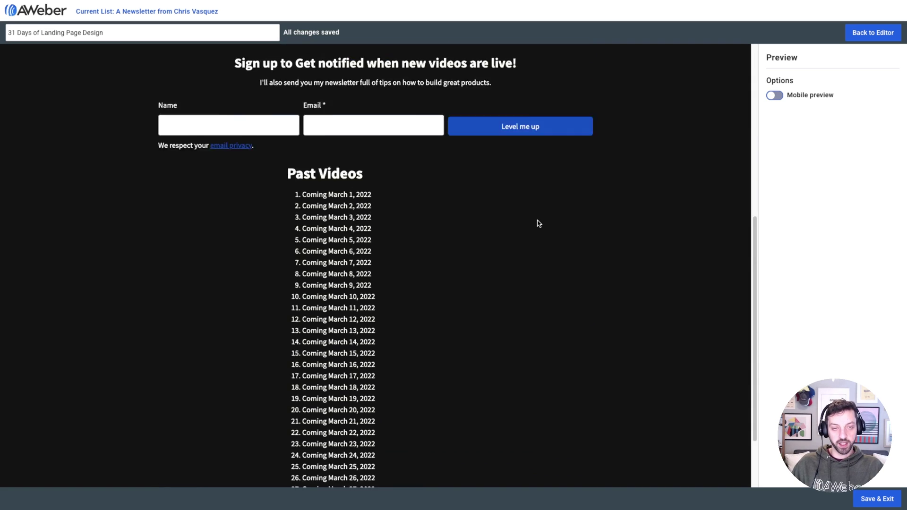
left_click(886, 33)
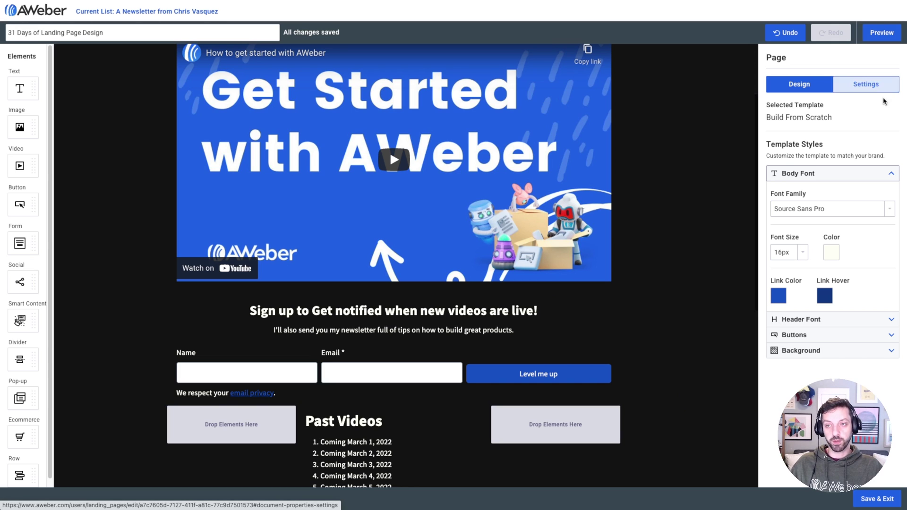
Set the landing page URL to the default custom domain with the page path 30-days-of-landing-pages, and save and exit.
left_click(867, 92)
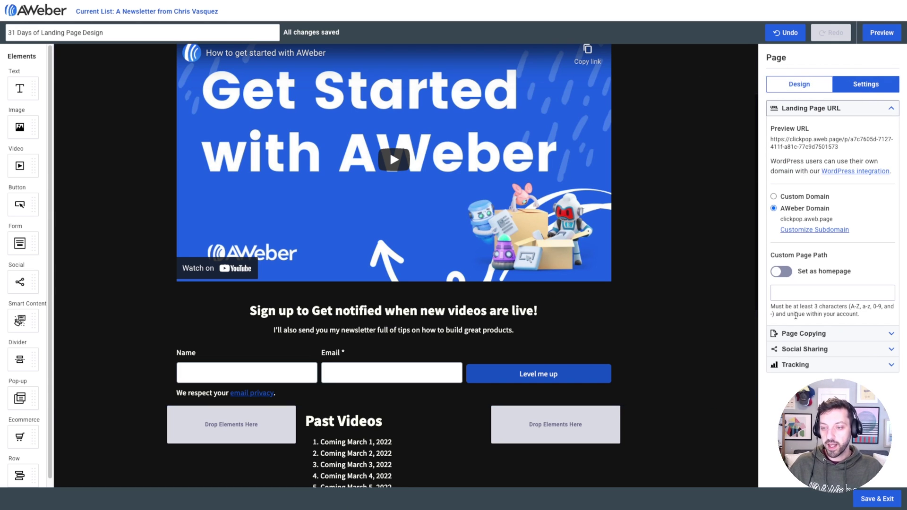
left_click(793, 198)
left_click(815, 214)
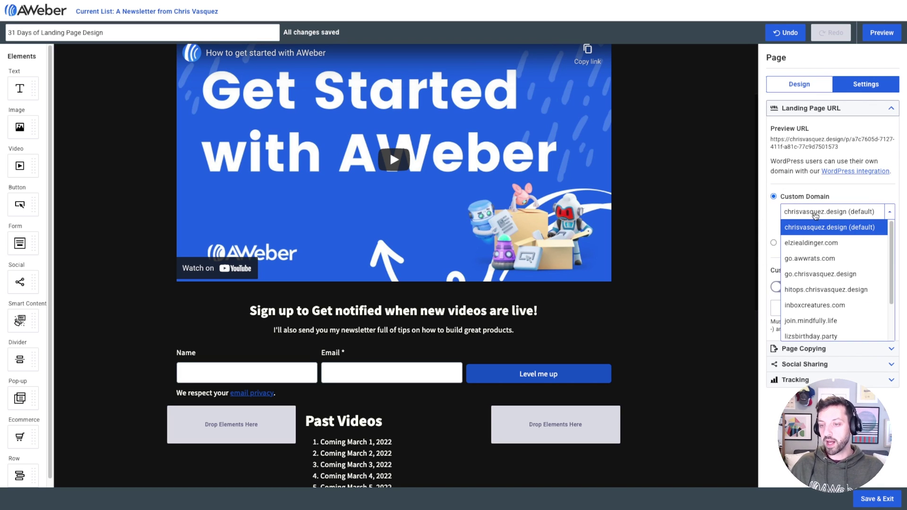
left_click(849, 230)
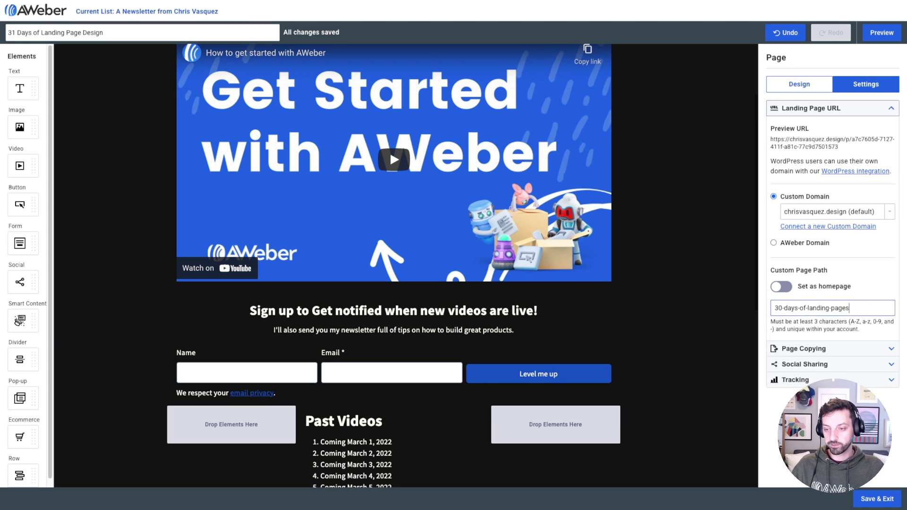
key("Tab")
left_click(874, 493)
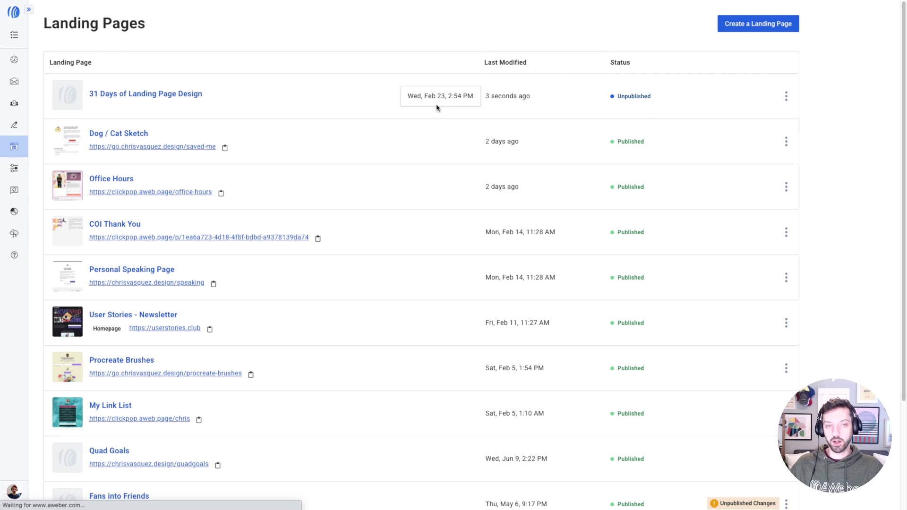
Publish the 31 Days of Landing Page Design page and open its live URL.
left_click(787, 99)
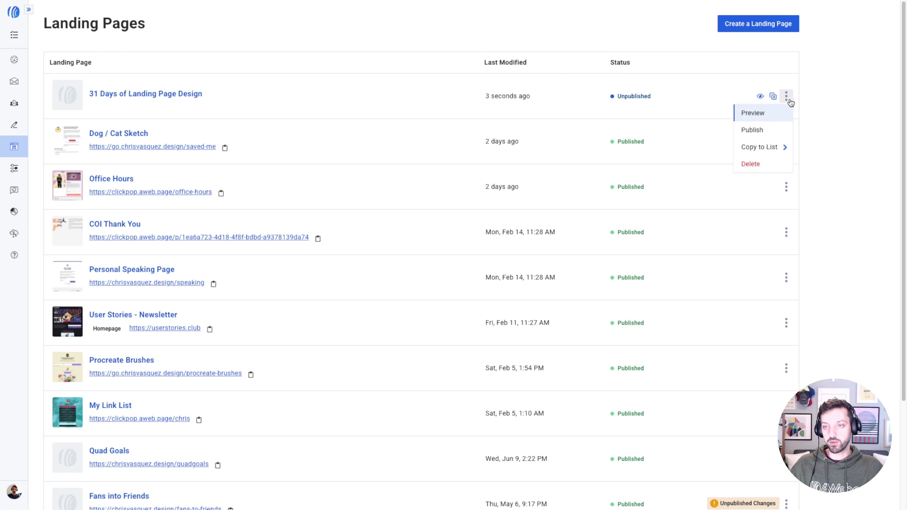
left_click(760, 131)
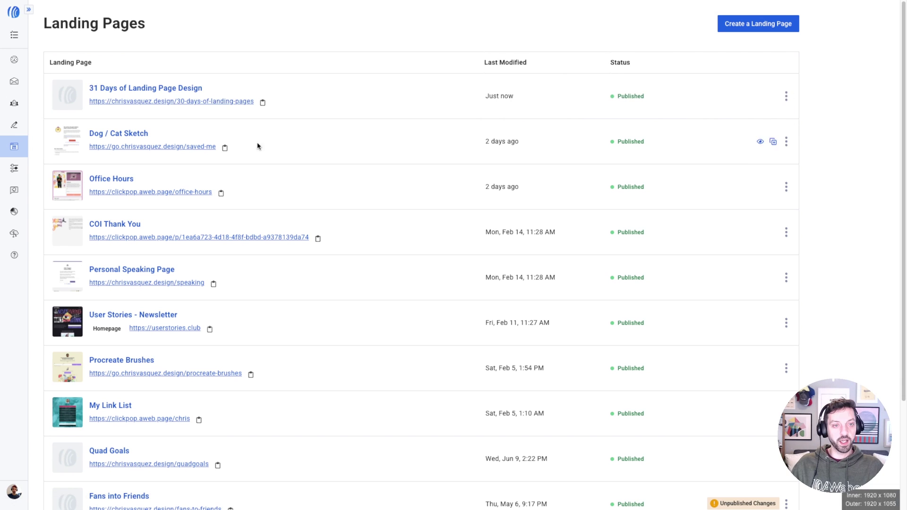
left_click(209, 105)
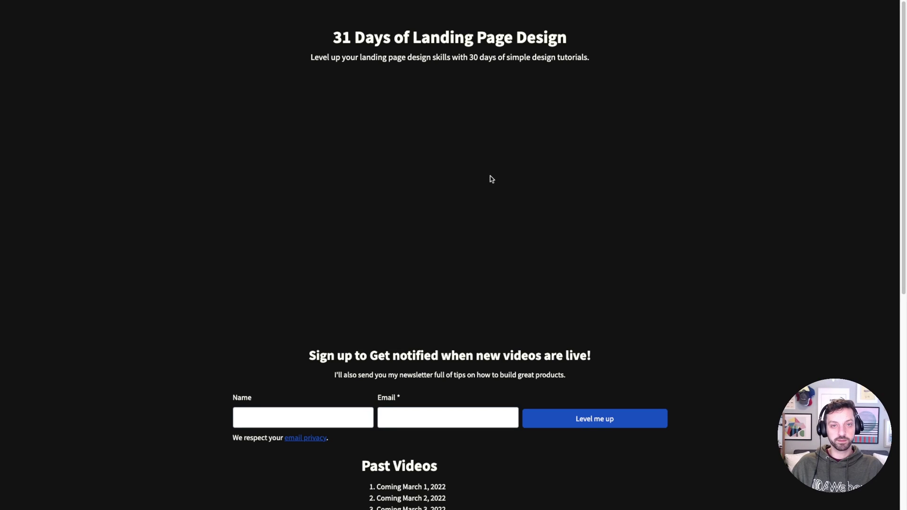